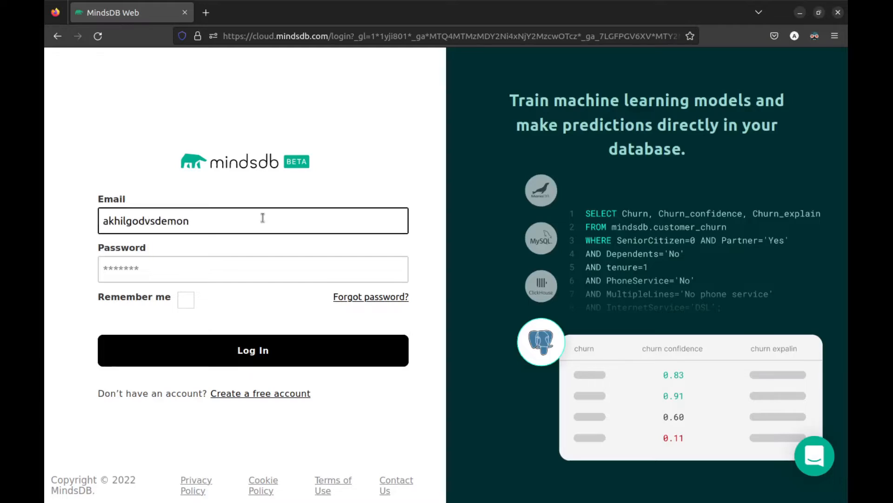
Log in with the account e-mail and password, and decline saving the login in the browser.
type("@gmail.com")
left_click(205, 273)
type("**********")
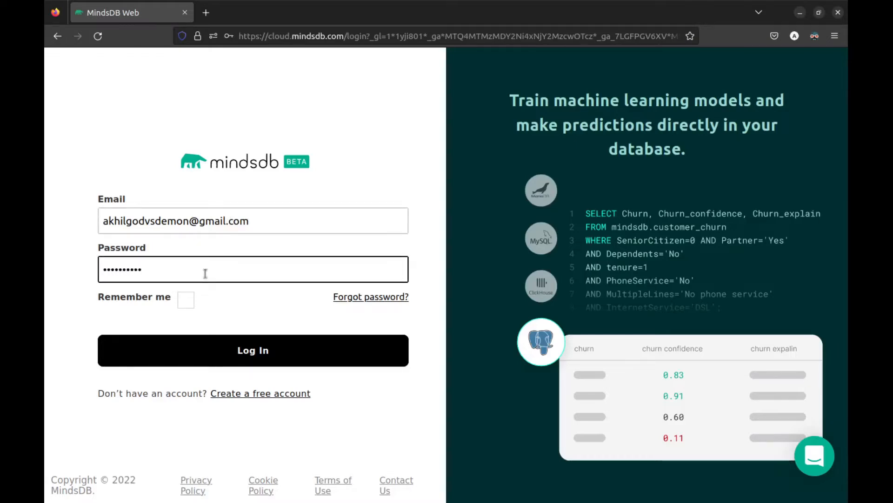
left_click(196, 350)
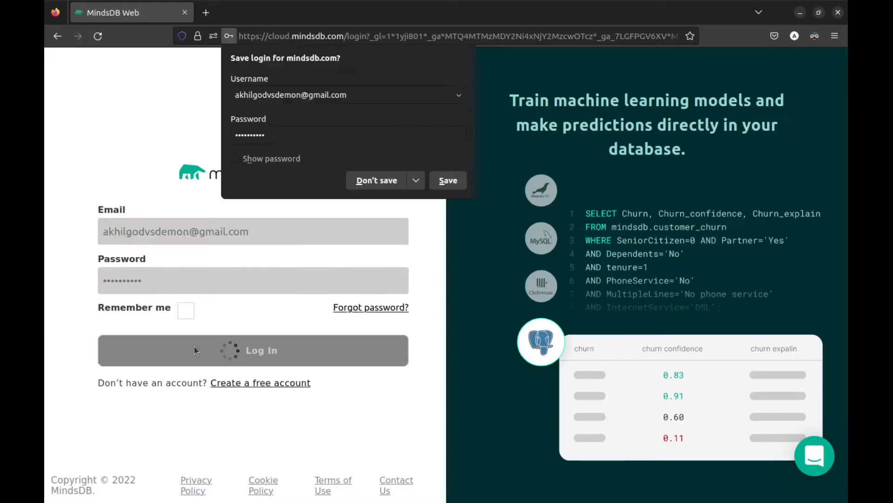
left_click(384, 187)
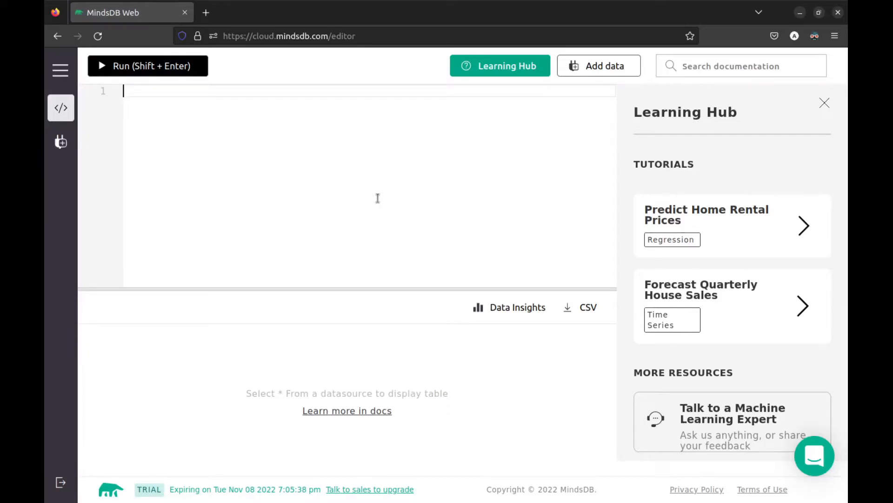
Browse the available database datasources, and return to the SQL editor.
left_click(60, 143)
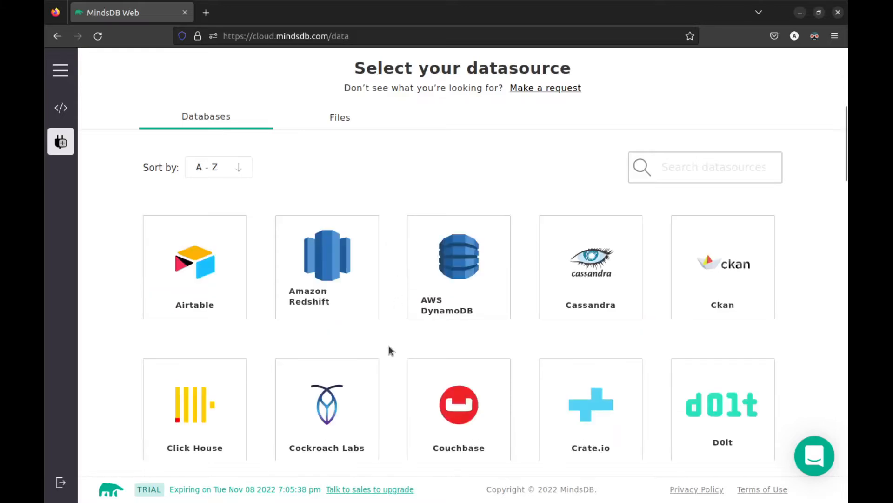
scroll(389, 350, "down", 5)
scroll(389, 350, "up", 5)
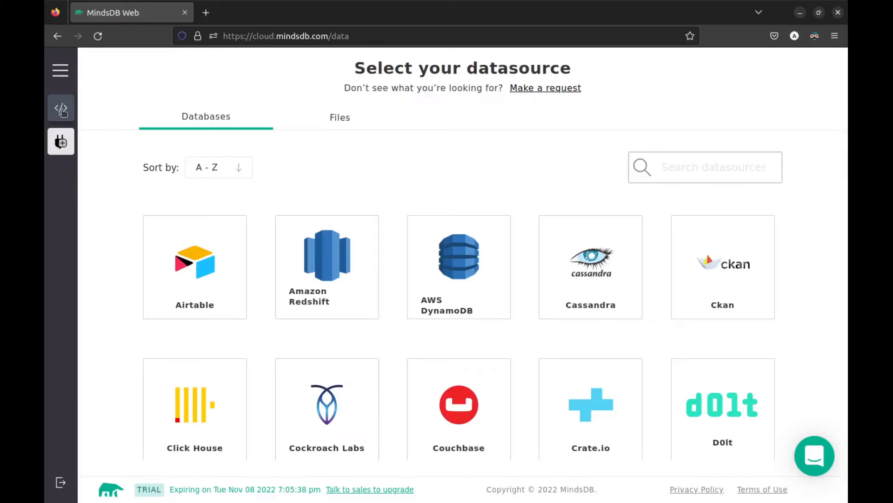
left_click(61, 109)
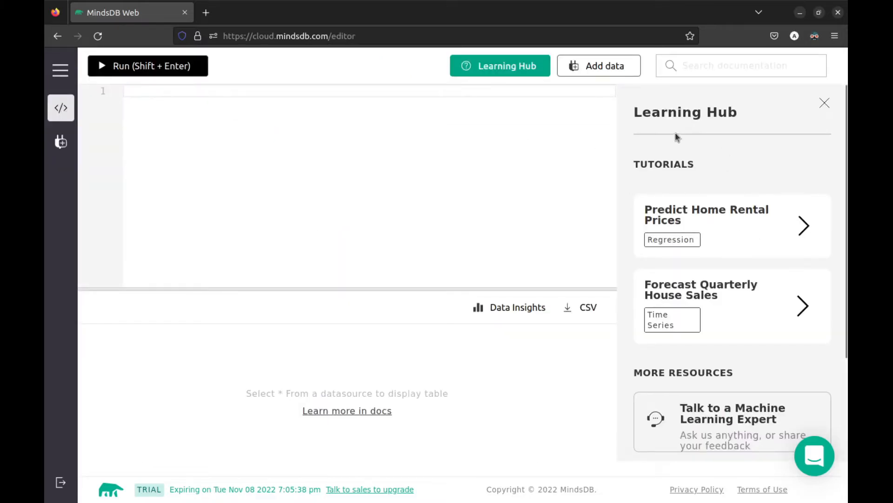
Open the Predict Home Rental Prices tutorial and copy its CREATE DATABASE example_db statement, including the database password, into the editor.
left_click(742, 233)
scroll(723, 328, "down", 3)
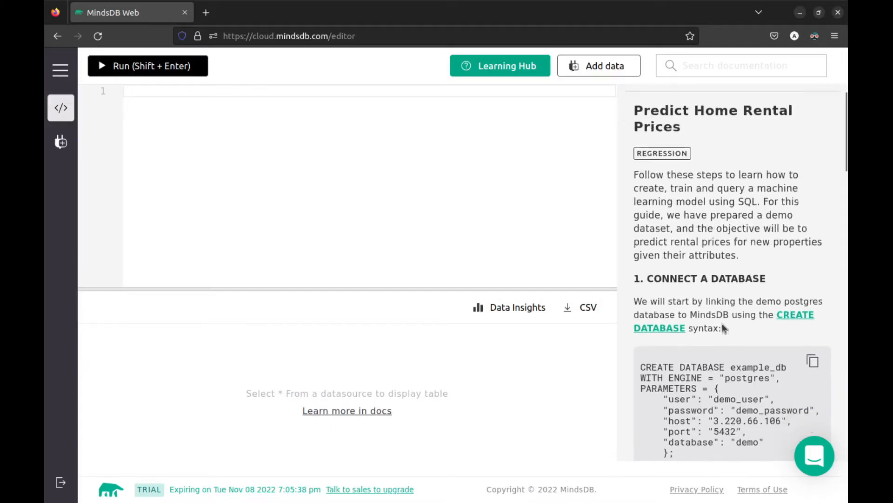
left_click(813, 244)
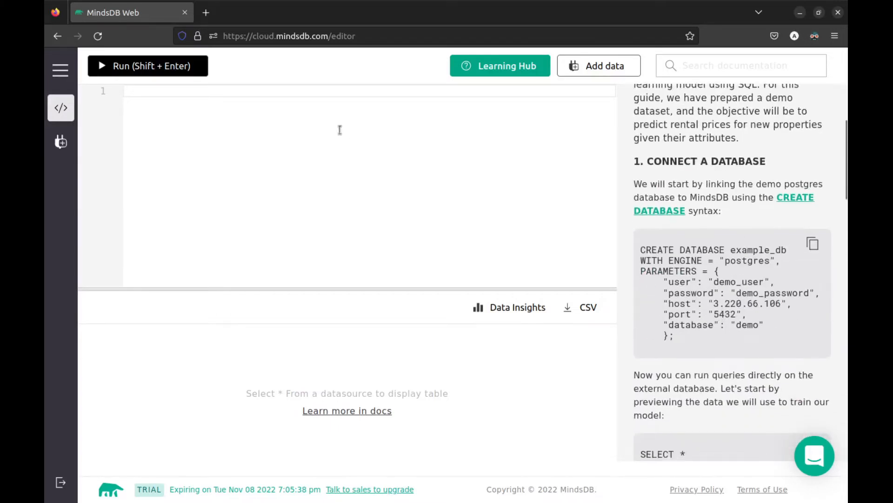
key("ctrl+v")
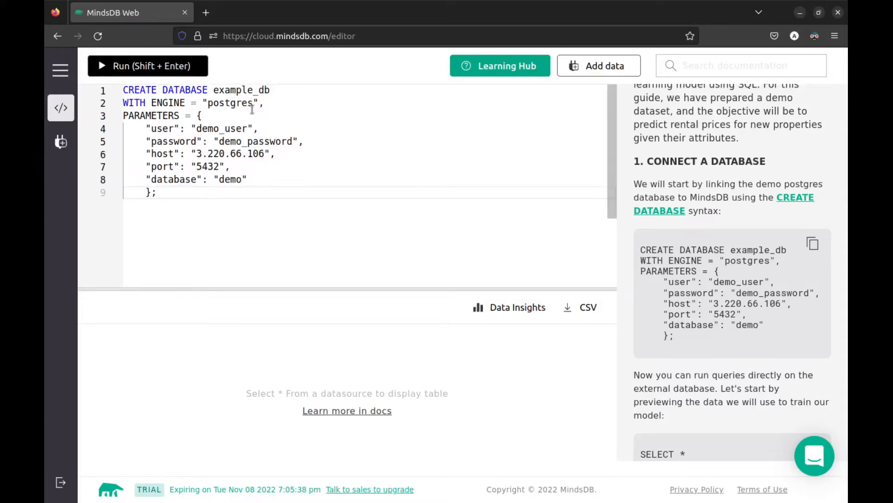
Try to connect the demo postgres database as example_db by running the CREATE DATABASE statement.
left_click_drag(275, 177, 144, 129)
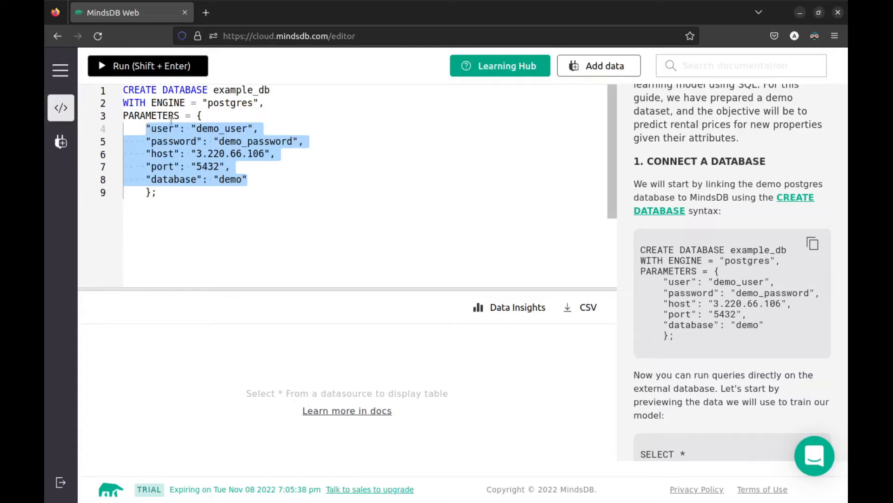
left_click(207, 166)
key("shift+Return")
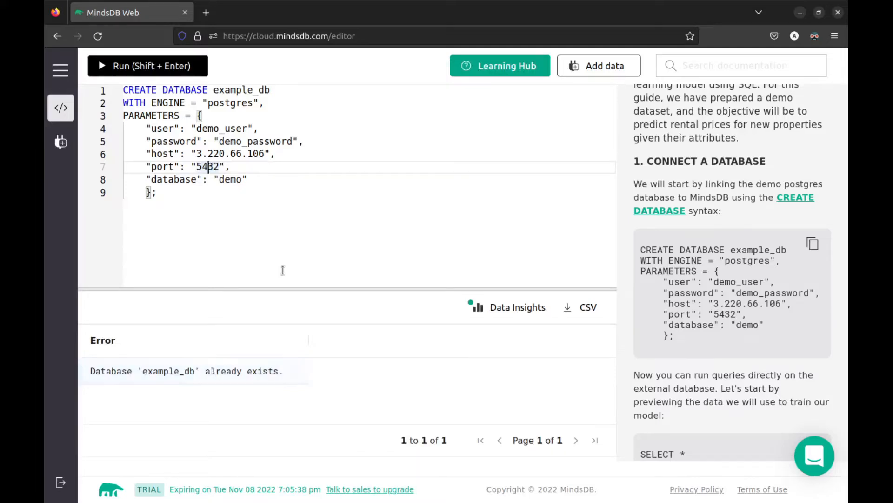
Rename the database in the CREATE DATABASE statement to house_rental_db and run the statement.
left_click(292, 89)
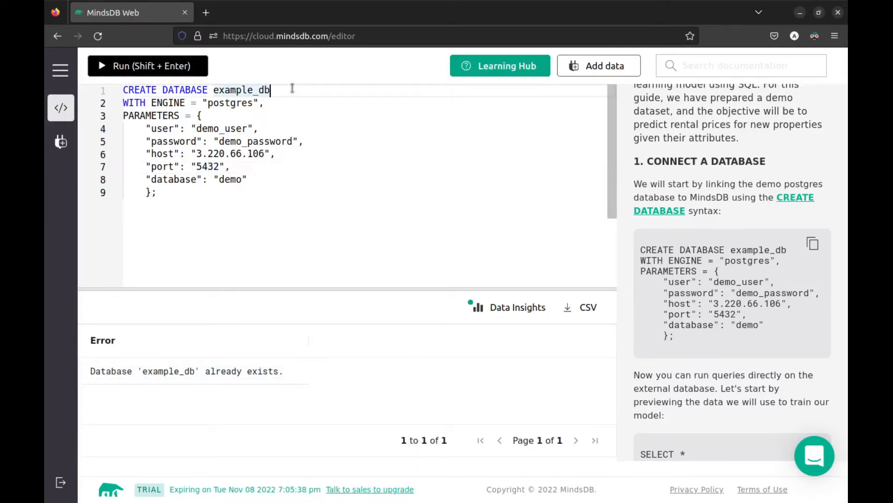
type("_tutorial")
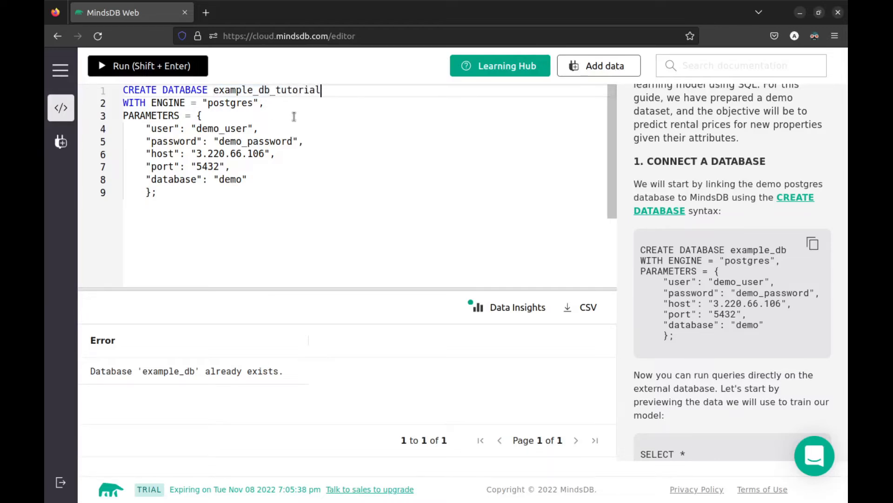
key("BackSpace")
key("BackSpace")
key("BackSpace")
key("BackSpace")
key("BackSpace")
key("BackSpace")
key("BackSpace")
key("BackSpace")
key("BackSpace")
key("BackSpace")
key("BackSpace")
key("BackSpace")
key("BackSpace")
key("BackSpace")
key("BackSpace")
key("BackSpace")
key("BackSpace")
key("BackSpace")
key("BackSpace")
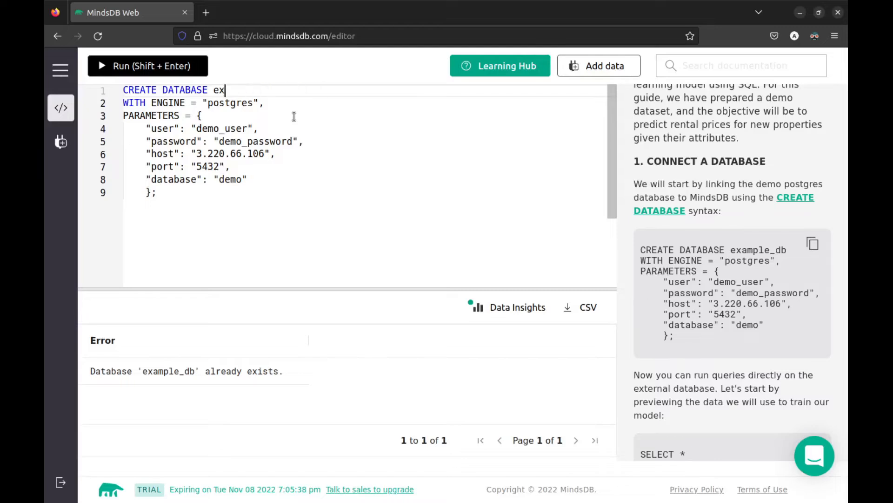
type("House")
key("BackSpace")
key("BackSpace")
key("BackSpace")
type("house_rental_db")
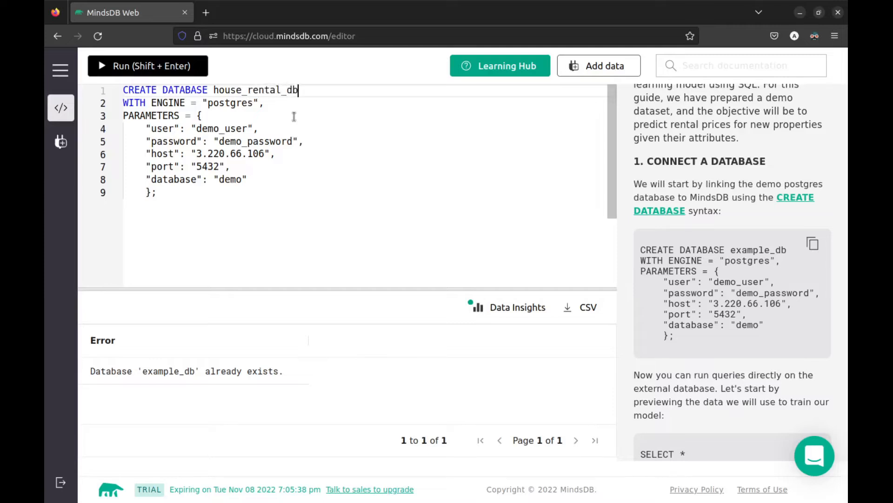
key("shift+Return")
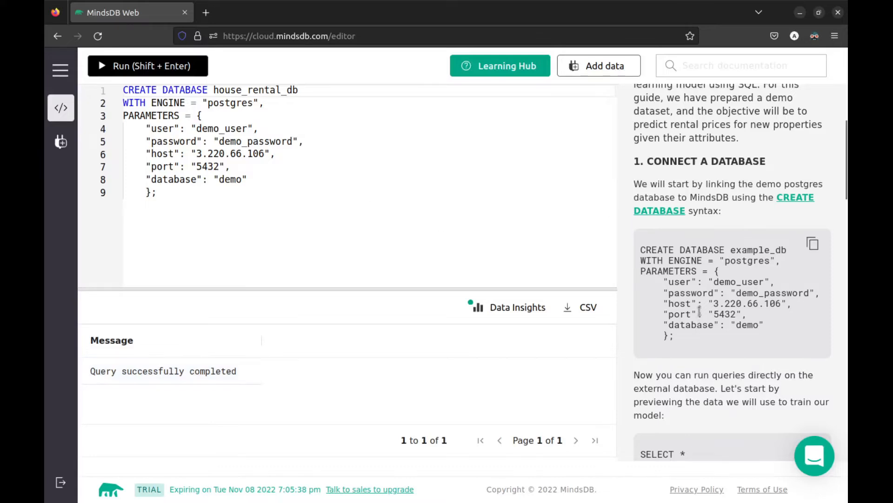
Replace the editor content with the tutorial's preview query, SELECT * FROM example_db.demo_data.home_rentals LIMIT 10.
scroll(734, 374, "down", 5)
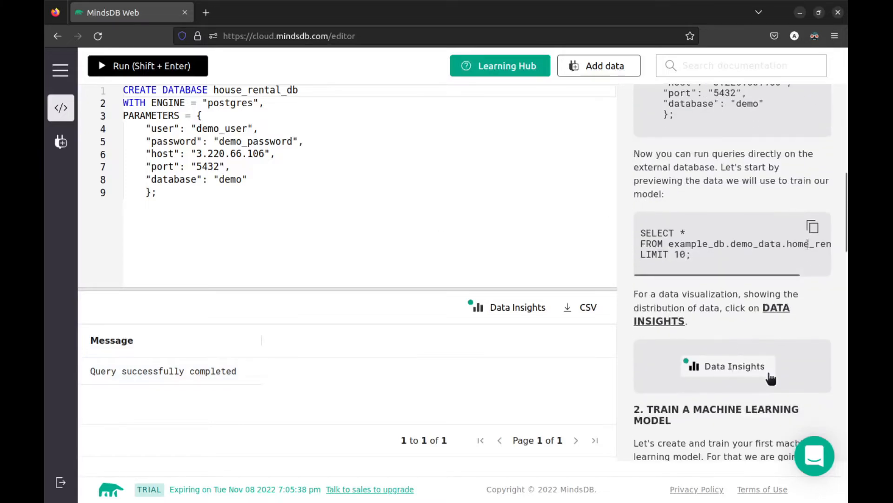
left_click(260, 194)
key("ctrl+a")
key("BackSpace")
type("SELECT * FROM example_db.demo_data.home_rentals LIMIT 10;")
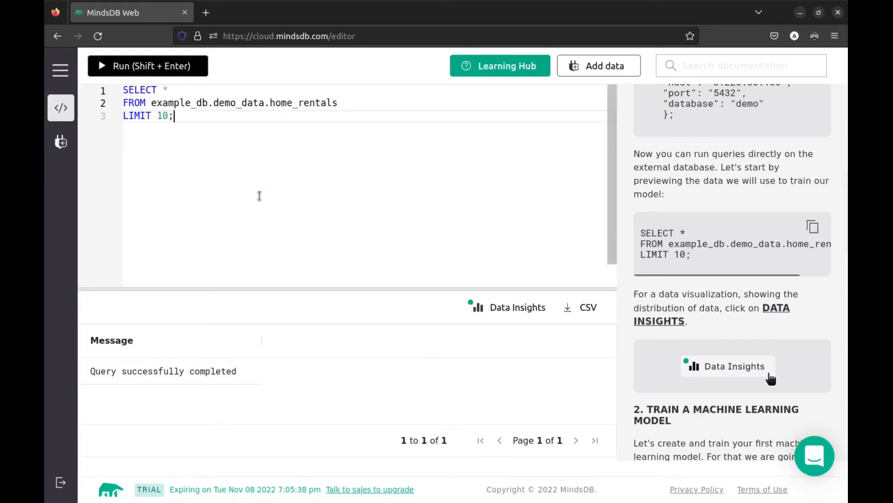
Change the queried database to house_rental_db and run the home_rentals preview query.
double_click(181, 101)
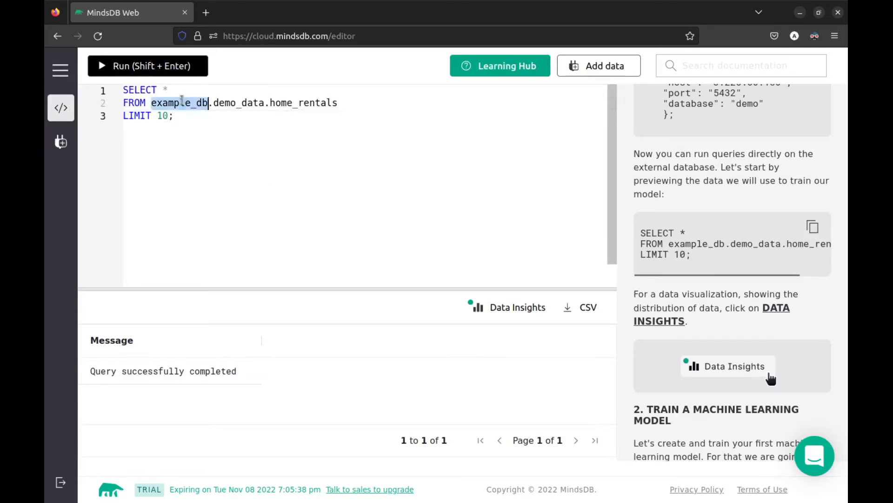
type("house_rental")
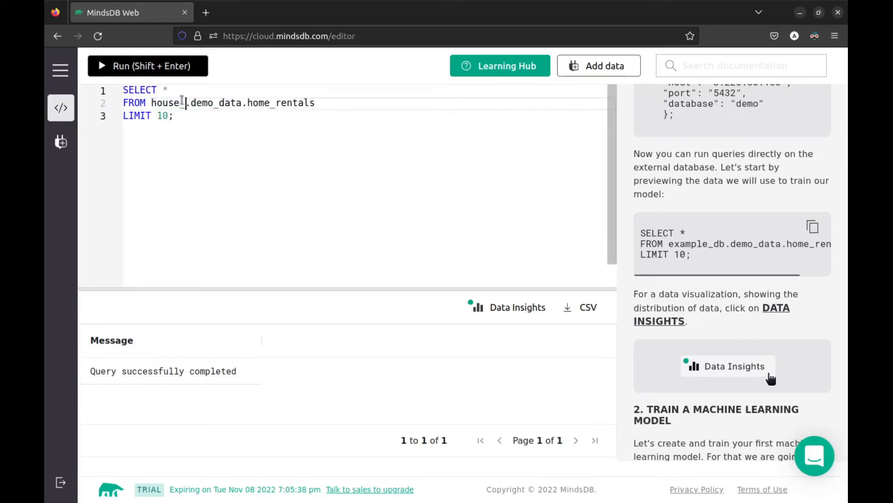
type("_db")
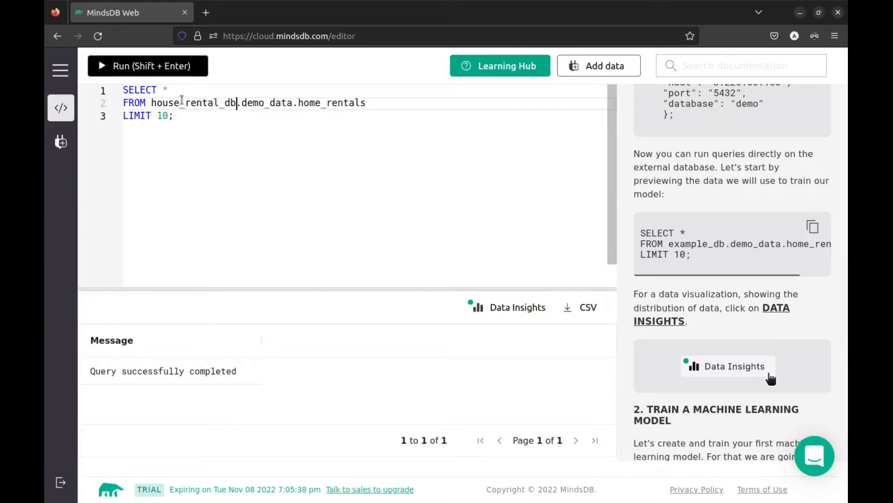
left_click(148, 70)
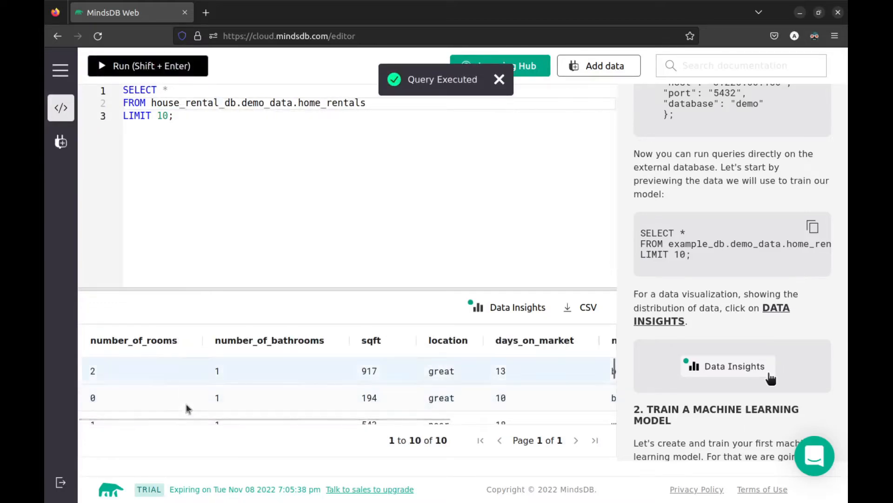
left_click_drag(194, 421, 378, 425)
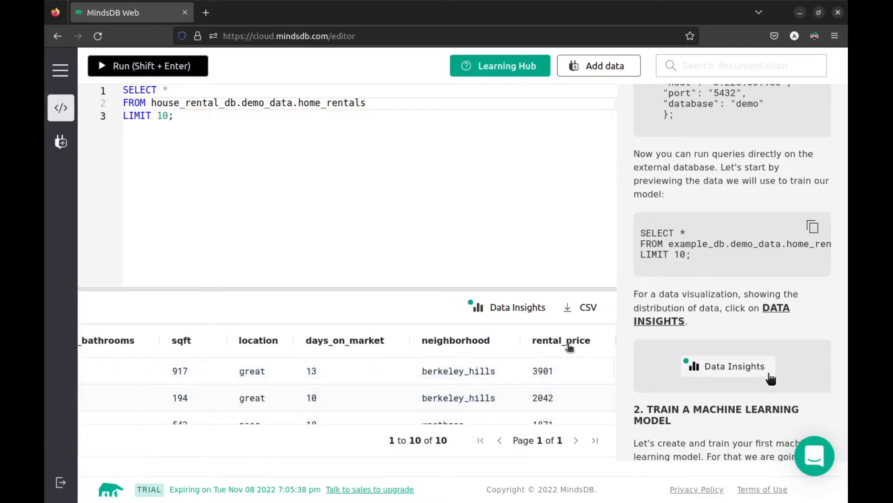
left_click_drag(556, 421, 361, 424)
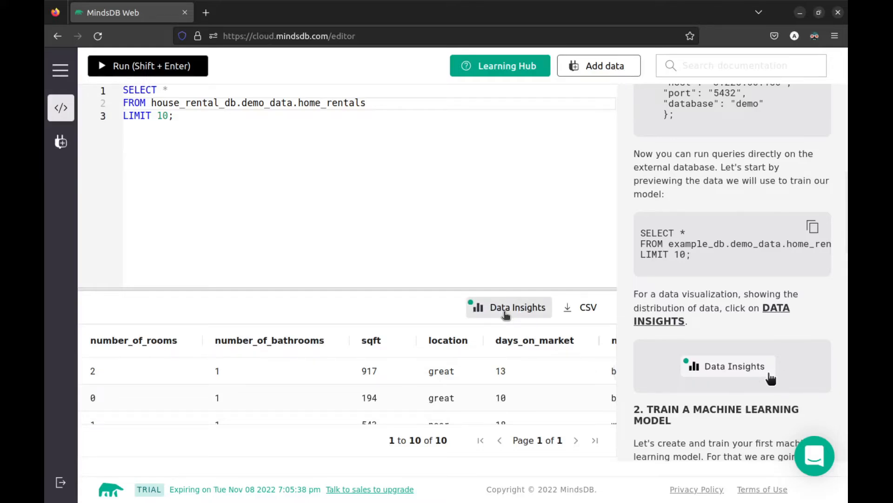
Open Data Insights full screen for the query result, examine each column's distribution chart, and close the insights.
left_click(505, 315)
left_click(588, 351)
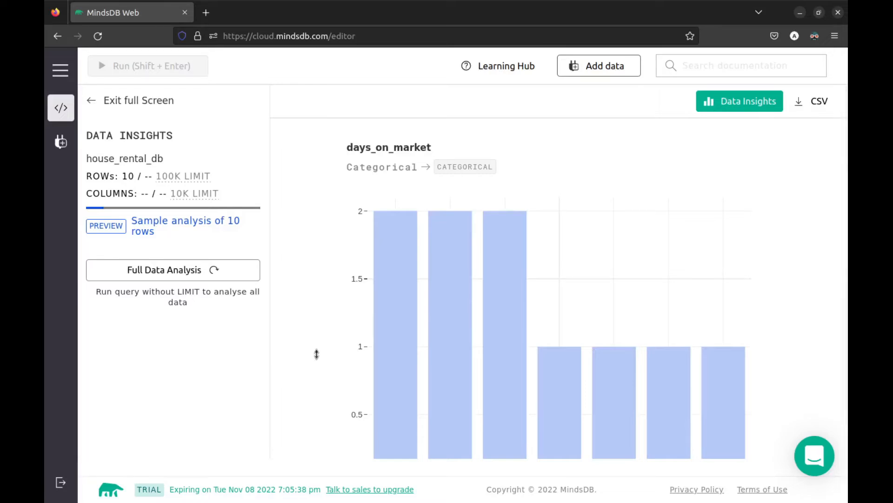
scroll(316, 355, "down", 12)
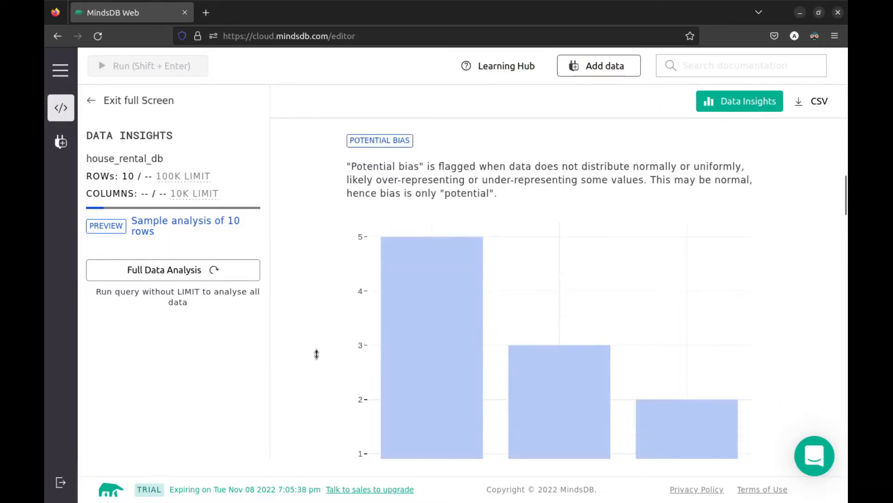
scroll(317, 354, "down", 8)
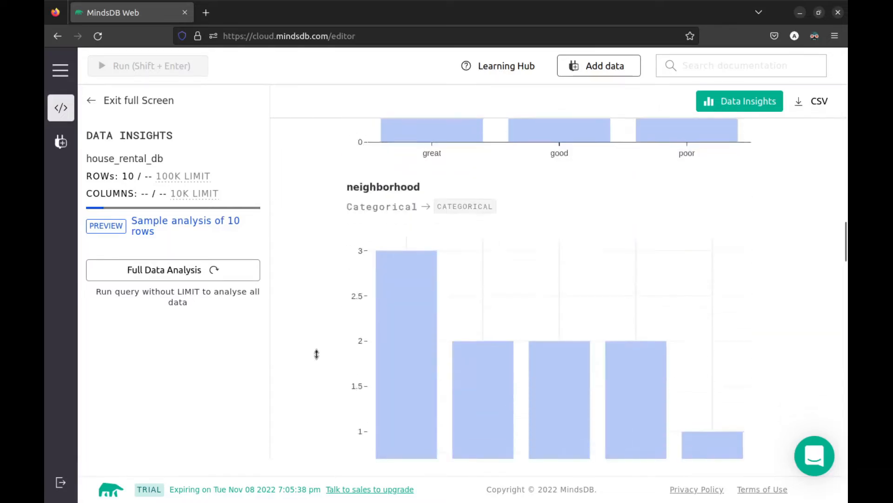
scroll(317, 354, "up", 10)
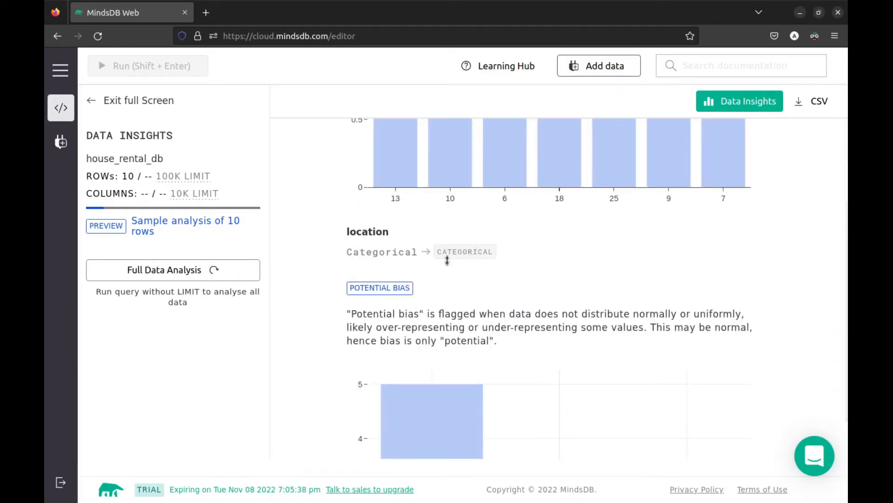
scroll(318, 348, "down", 8)
scroll(318, 348, "down", 12)
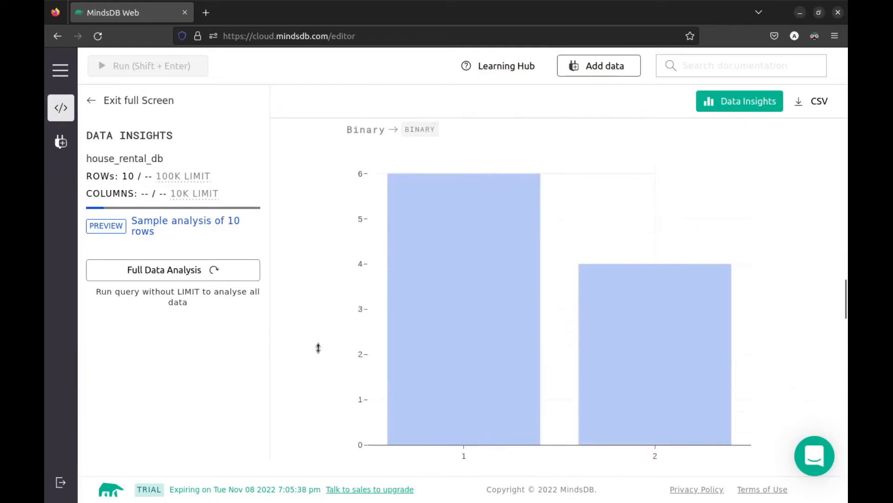
scroll(319, 348, "up", 2)
scroll(435, 314, "down", 10)
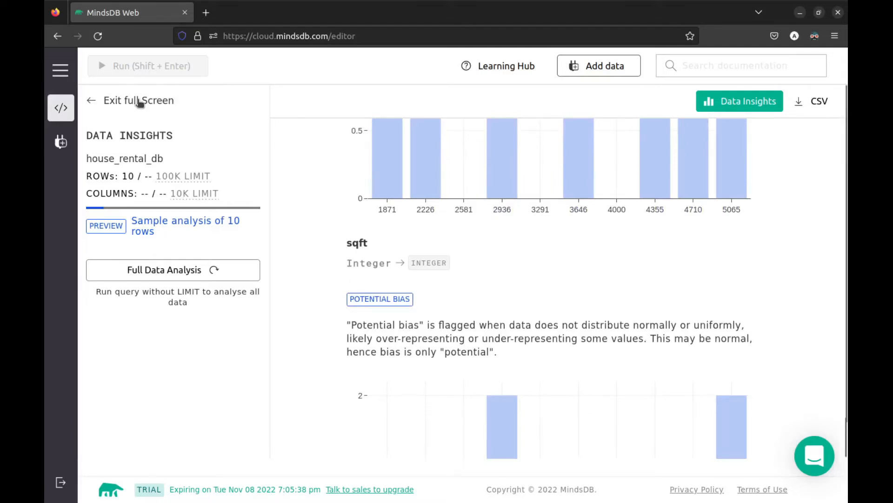
left_click(117, 101)
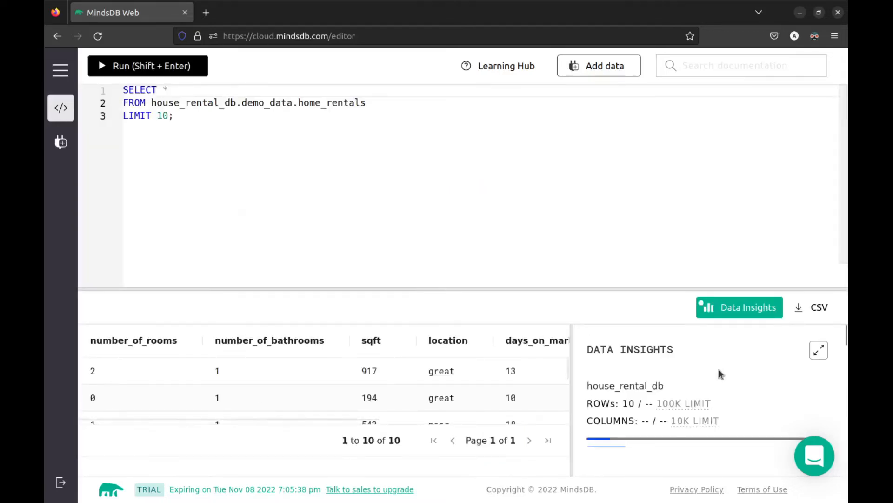
left_click(755, 309)
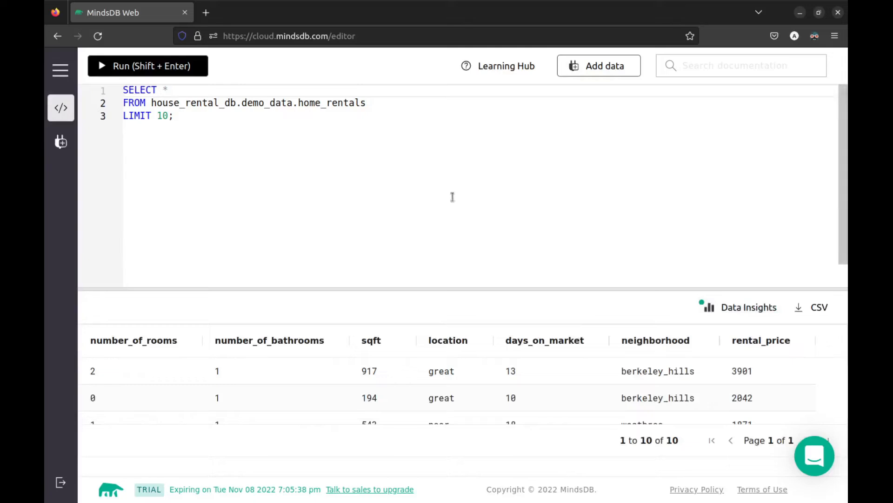
Replace the editor content with the home rentals tutorial's CREATE PREDICTOR statement for mindsdb.home_rentals_model.
left_click(504, 67)
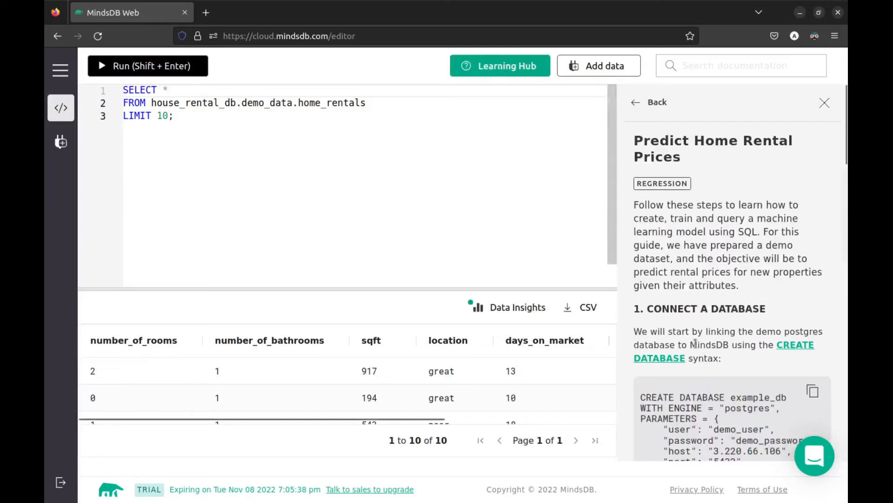
scroll(714, 344, "down", 12)
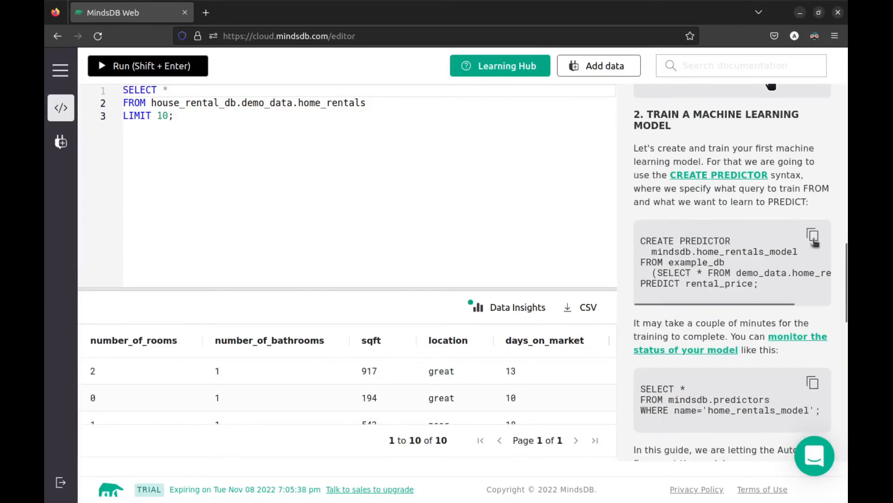
left_click(377, 186)
key("ctrl+a")
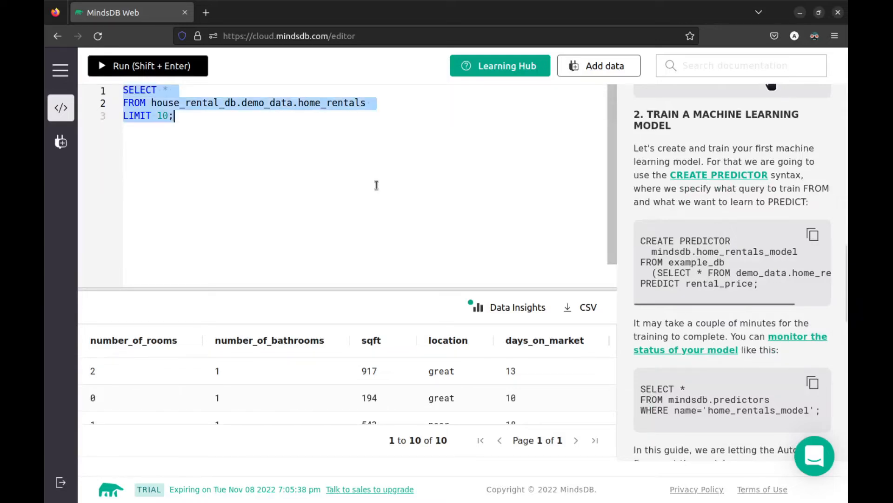
key("ctrl+v")
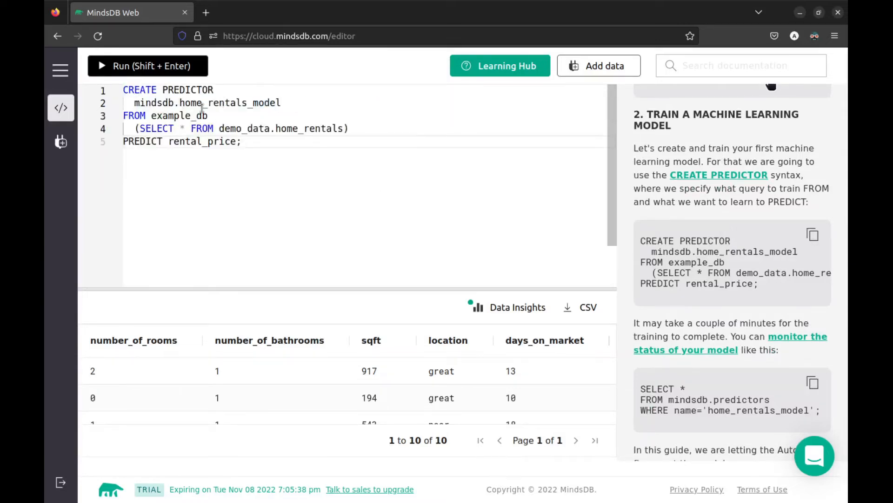
Change the training source database to house_rental_db and run the CREATE PREDICTOR statement that predicts rental_price.
double_click(189, 115)
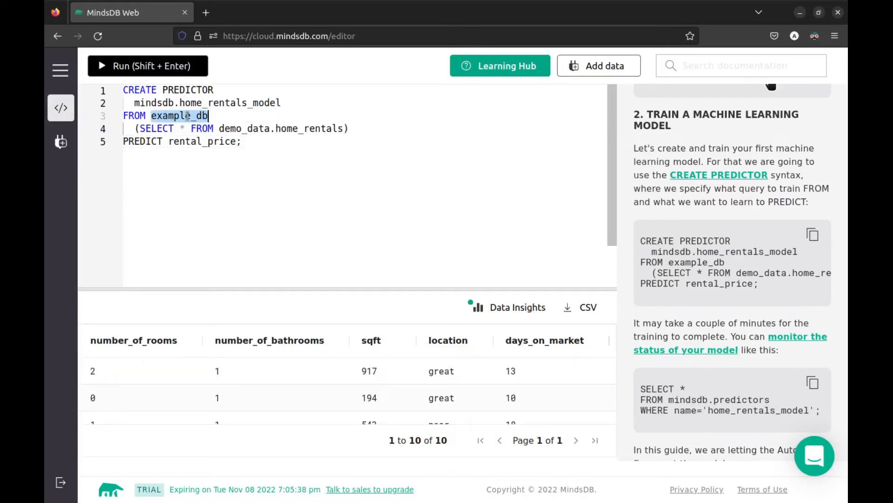
type("house_rent")
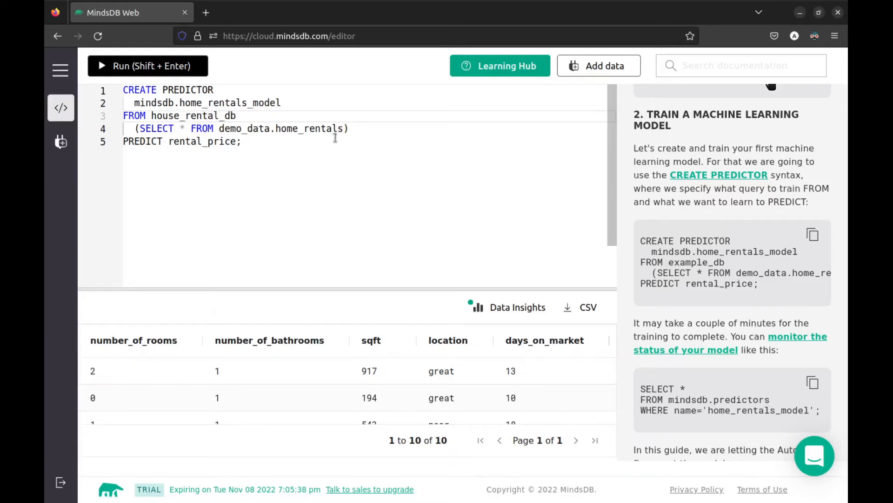
double_click(208, 143)
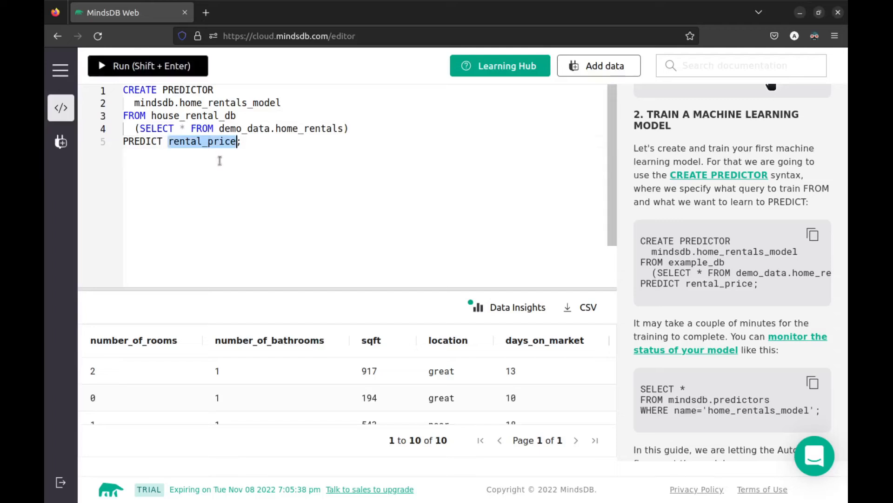
left_click(219, 161)
key("shift+Return")
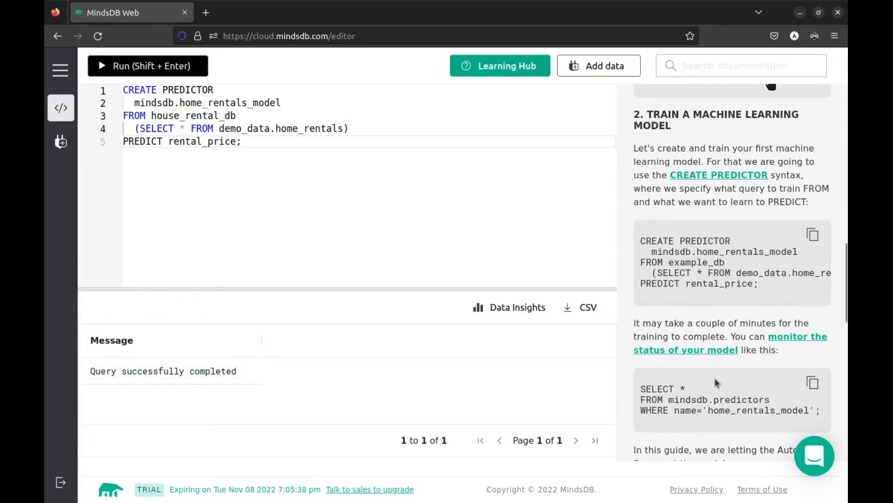
Replace the editor content with SELECT * FROM predictors; and run the query to check the model.
scroll(718, 364, "down", 5)
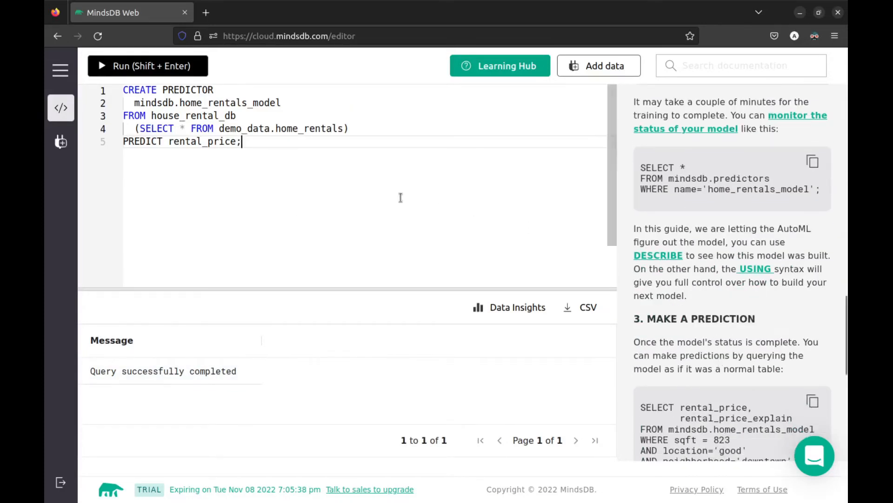
key("ctrl+a")
key("BackSpace")
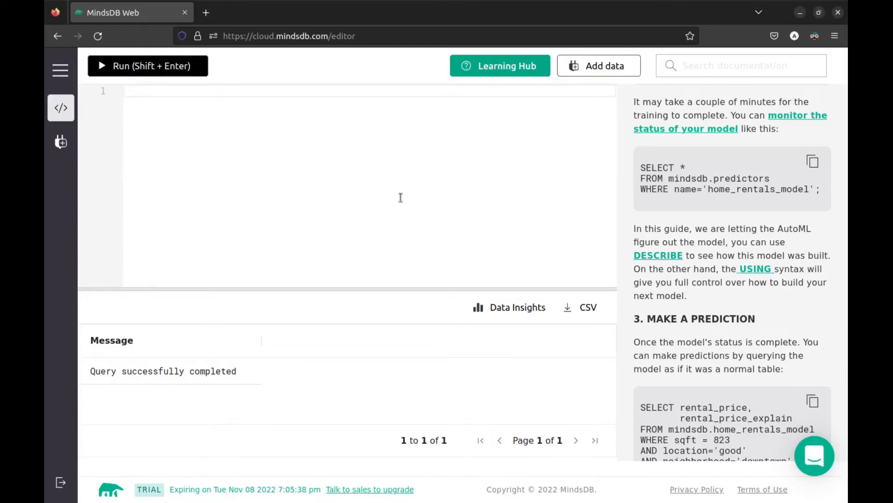
type("SE")
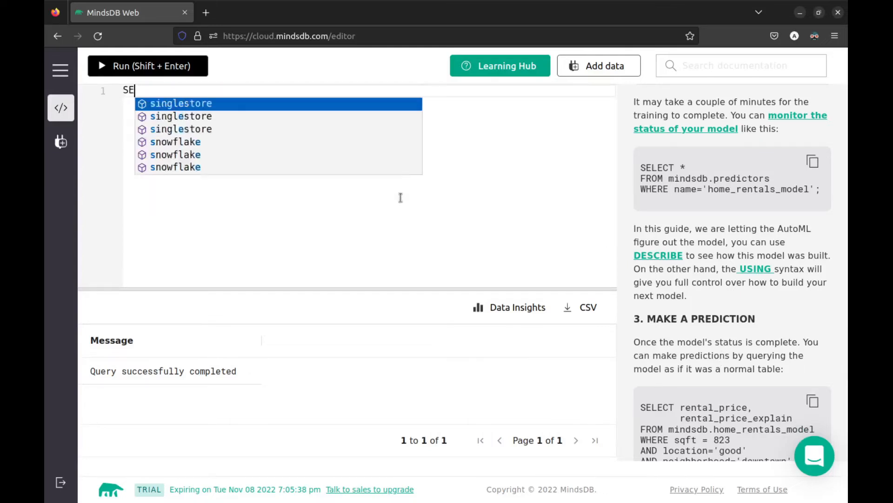
type("LECT * FROM")
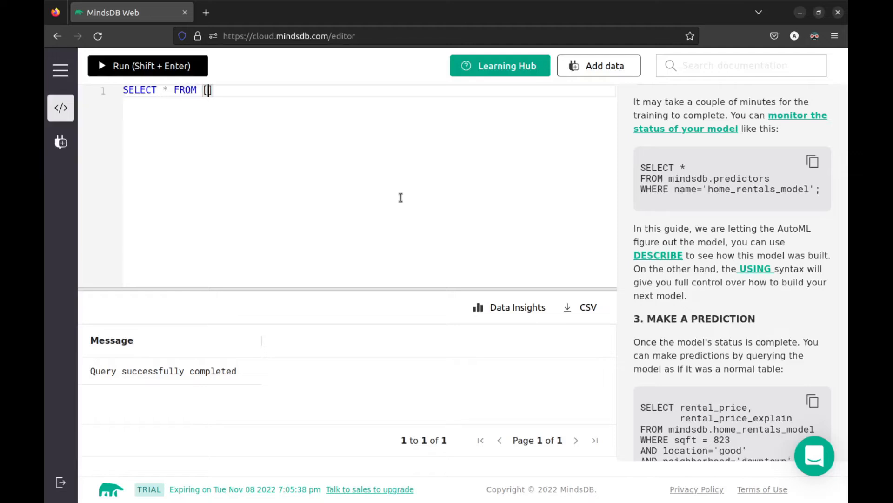
type(" predictors;")
left_click(153, 66)
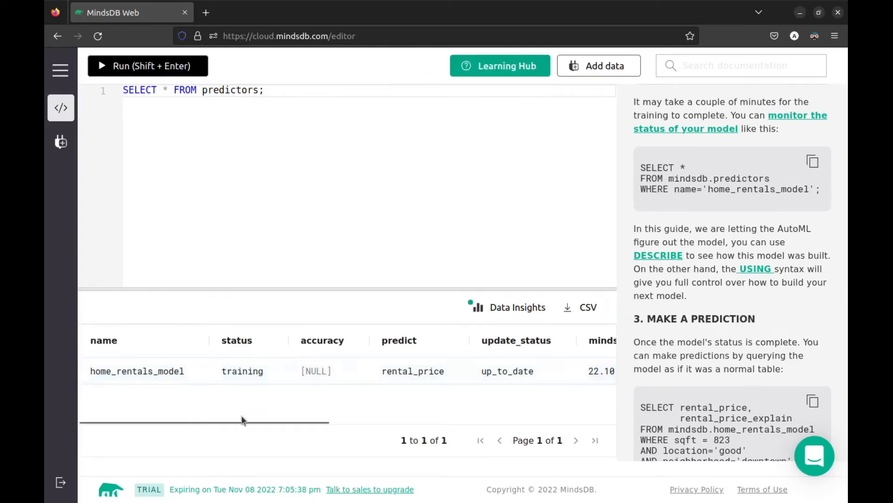
Rerun the predictors query to follow the model's training status and examine all columns of its result row.
left_click_drag(242, 416, 287, 419)
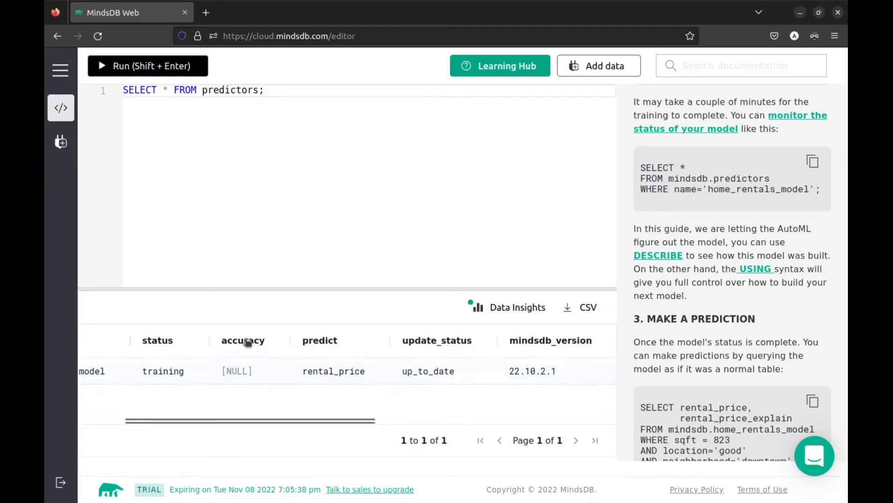
left_click(155, 71)
left_click_drag(243, 423, 211, 420)
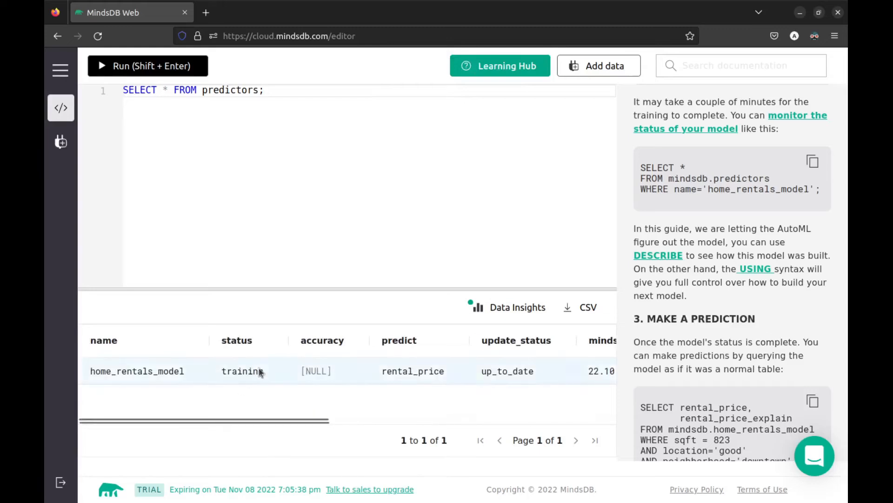
mouse_move(244, 421)
left_mouse_down()
mouse_move(339, 423)
mouse_move(247, 421)
left_mouse_up()
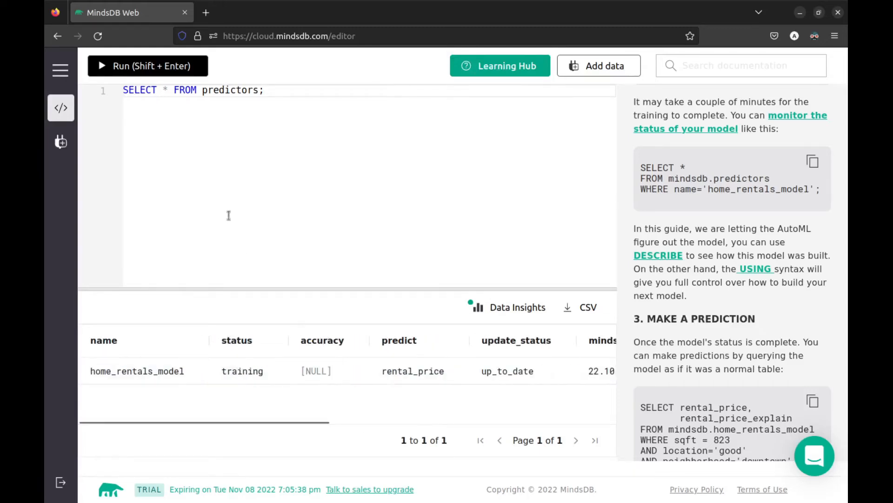
left_click(186, 66)
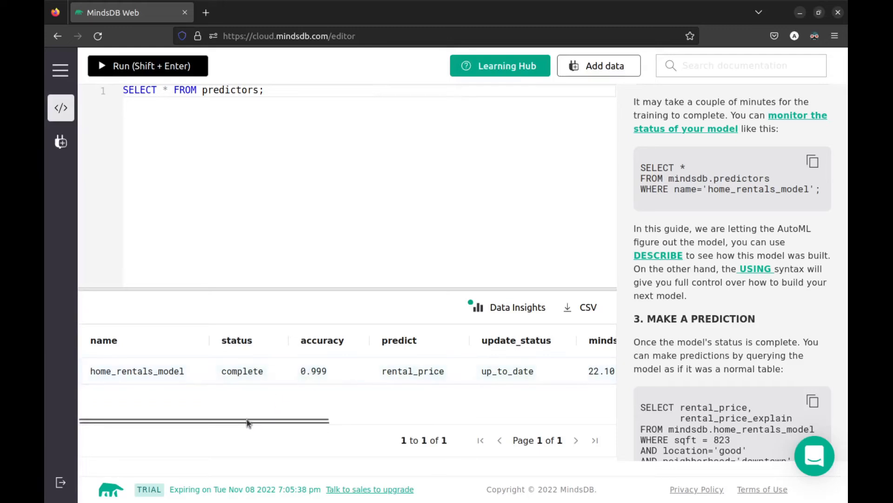
left_click_drag(246, 418, 287, 425)
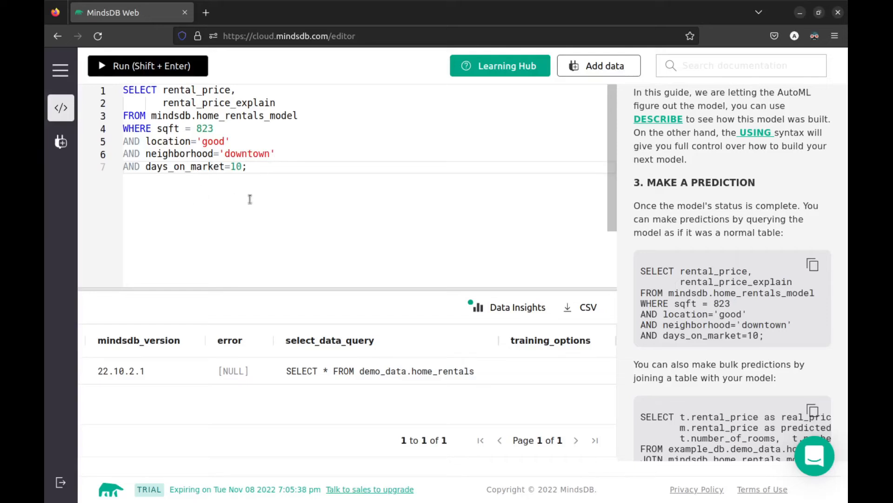
Run the home_rentals_model prediction query for sqft 823, location 'good', neighborhood 'downtown' and days_on_market 10.
left_click(149, 65)
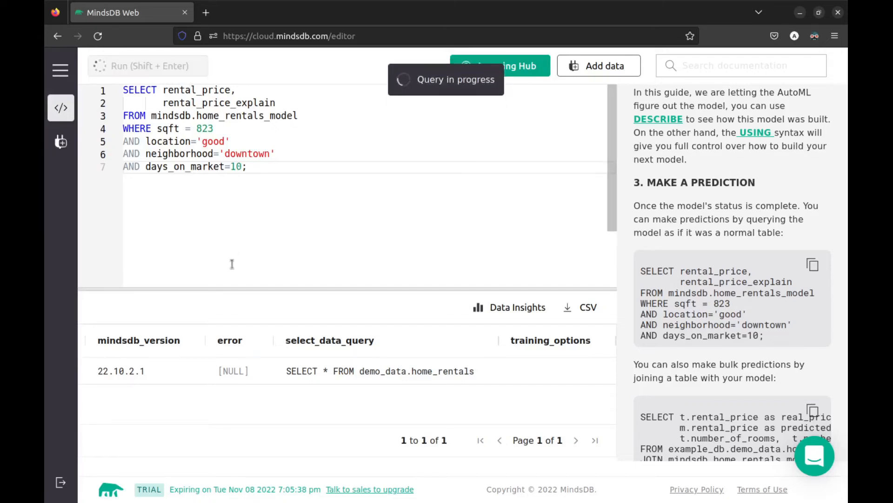
left_click_drag(416, 420, 108, 411)
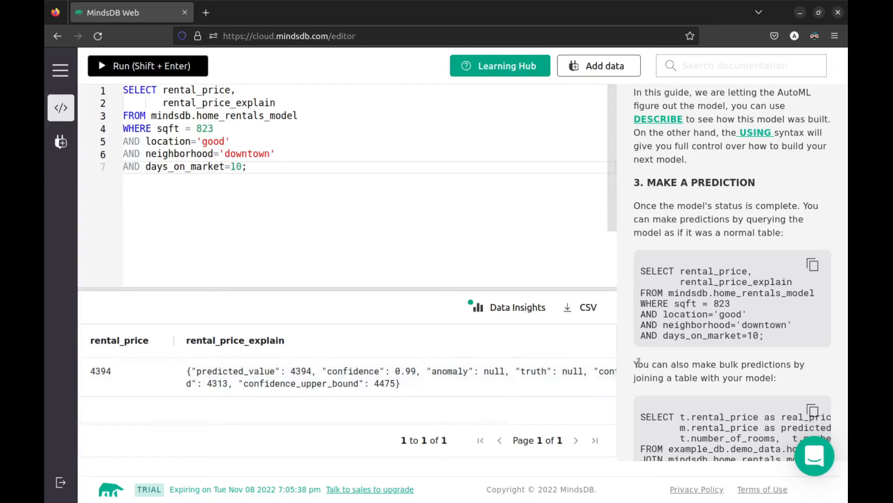
Replace the query with the tutorial's bulk prediction JOIN, limit 100, run it, and compare real and predicted prices.
left_click(391, 241)
key("ctrl+a")
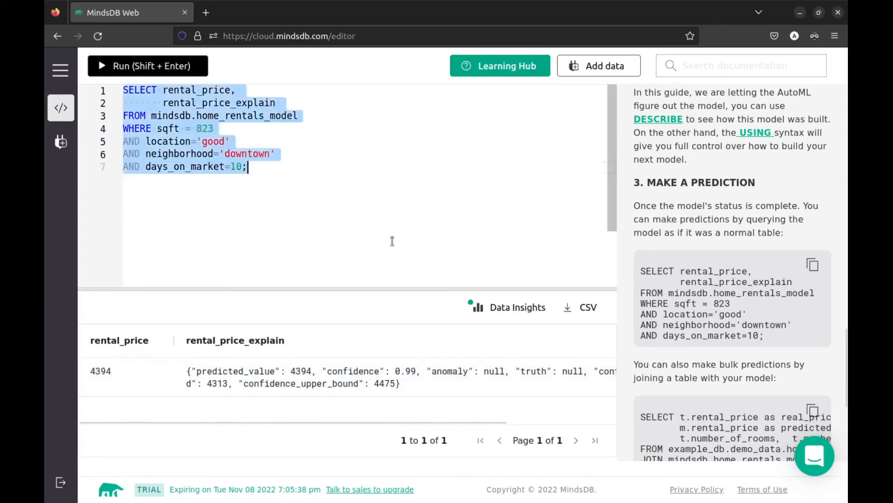
key("BackSpace")
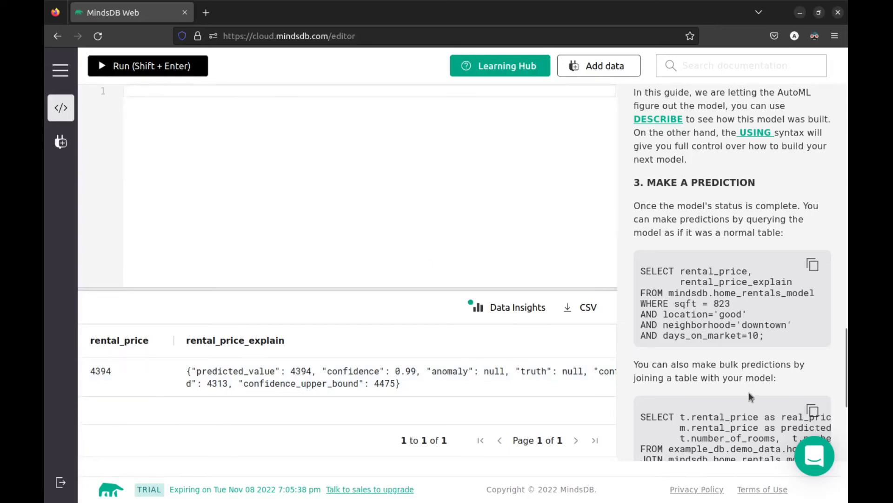
scroll(749, 392, "down", 5)
left_click(814, 190)
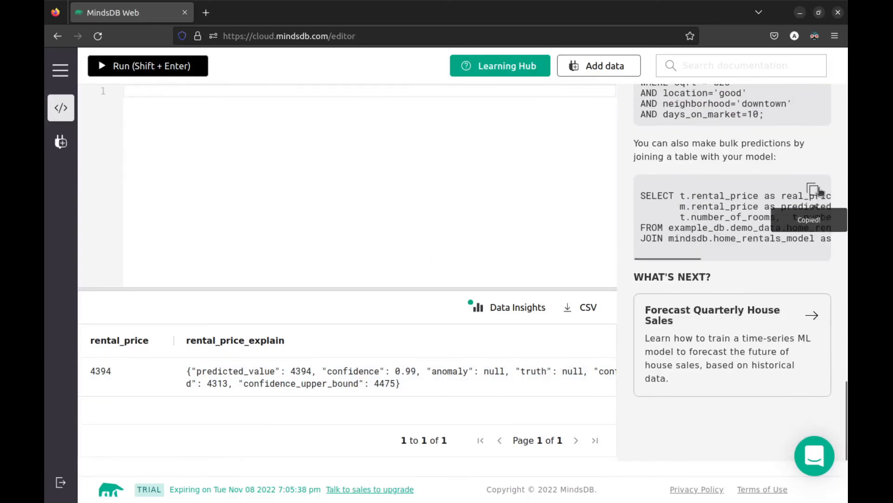
key("ctrl+v")
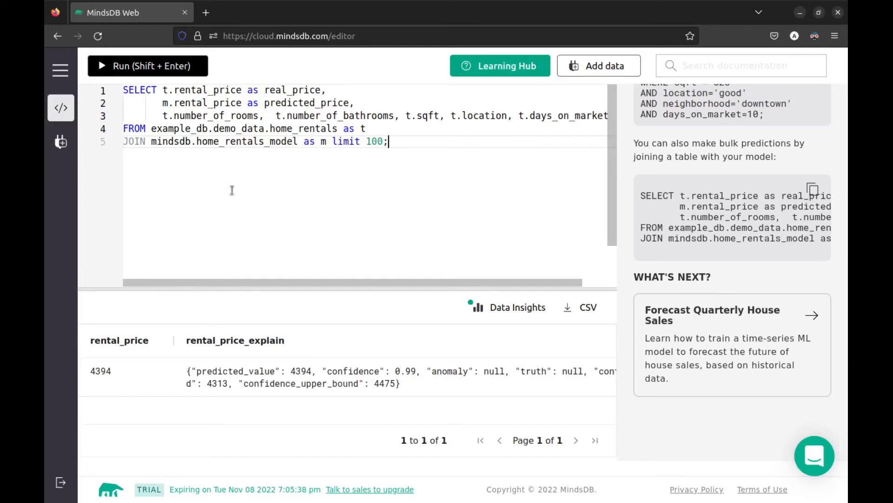
left_click(170, 74)
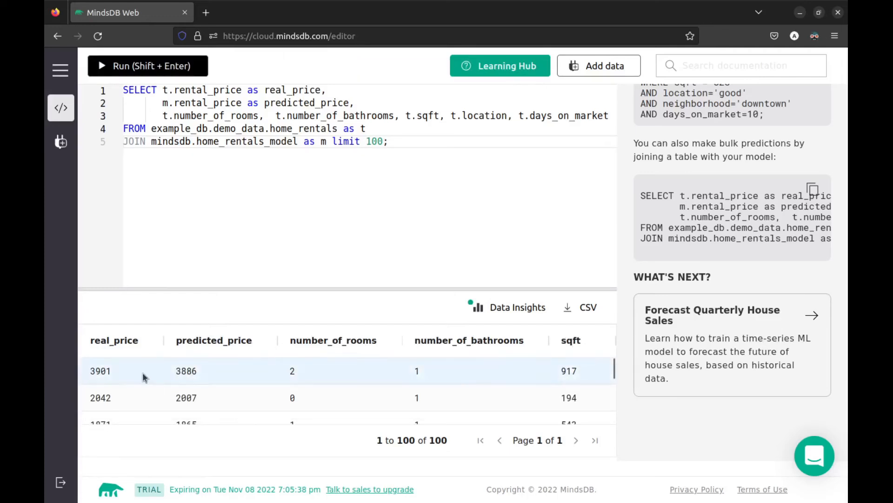
scroll(241, 395, "down", 2)
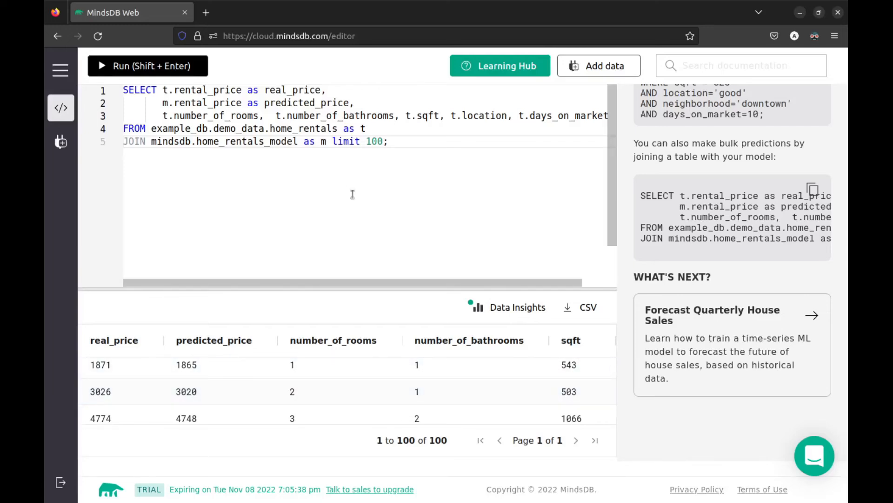
Open the Forecast Quarterly House Sales tutorial and replace the editor content with its CREATE DATABASE statement, including the database password.
left_click(693, 358)
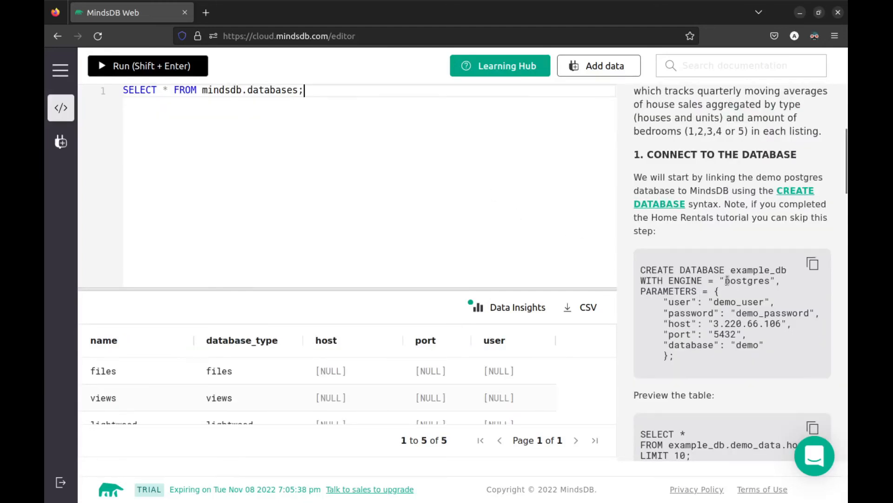
left_click(814, 264)
key("ctrl+a")
left_click(331, 120)
key("ctrl+a")
key("ctrl+v")
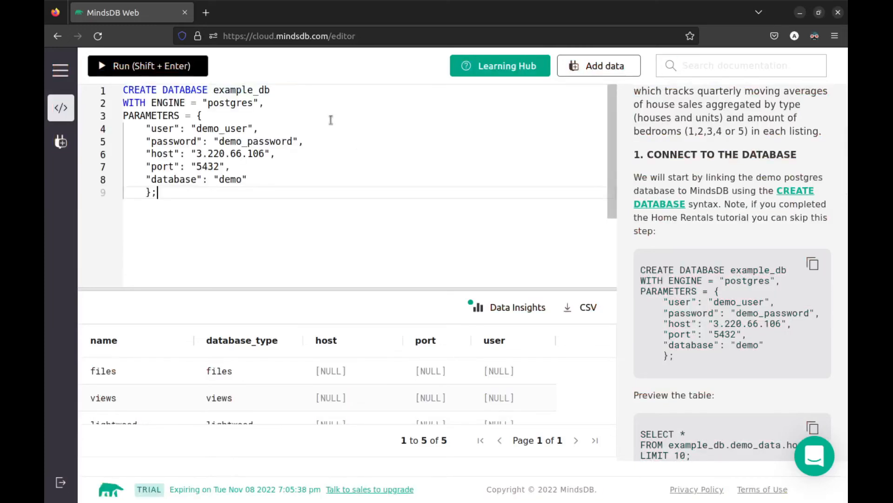
Rename the database in the CREATE DATABASE statement to house_sales_db and run the statement.
double_click(250, 89)
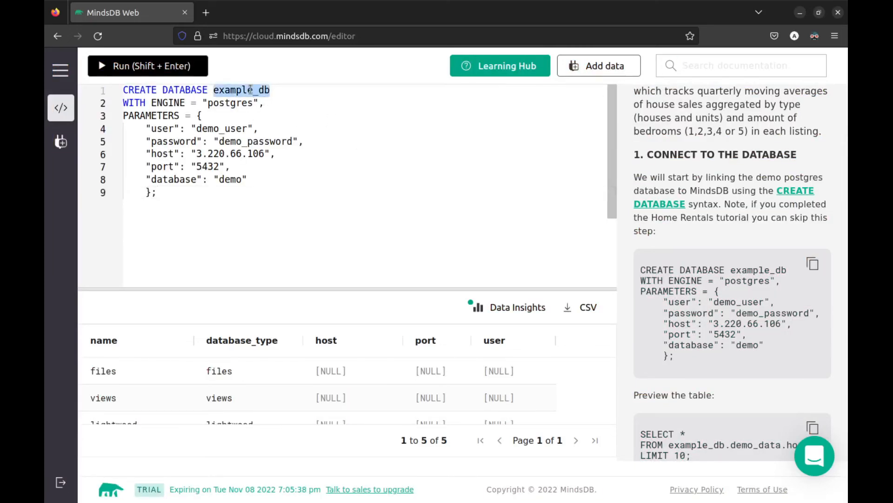
type("house")
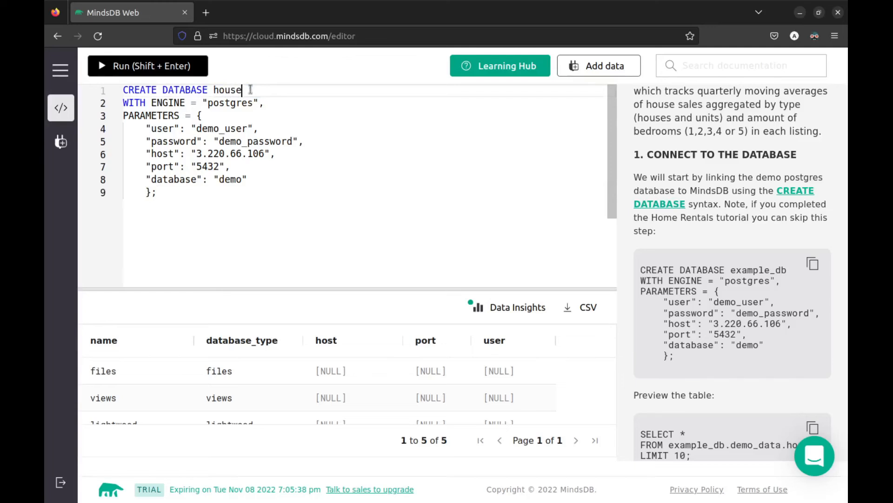
type("_sales_db")
left_click(168, 70)
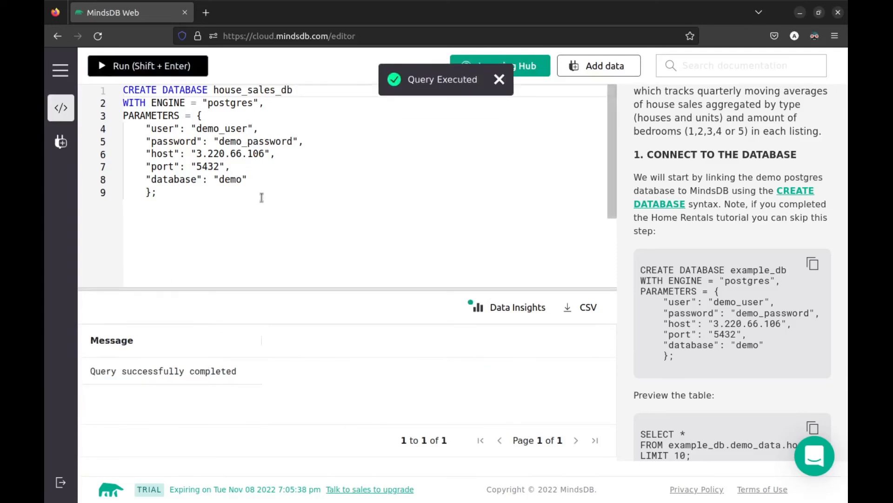
Replace the statement with the tutorial's preview query on house_sales_db.demo_data.house_sales, LIMIT 10, and run it.
left_click(224, 243)
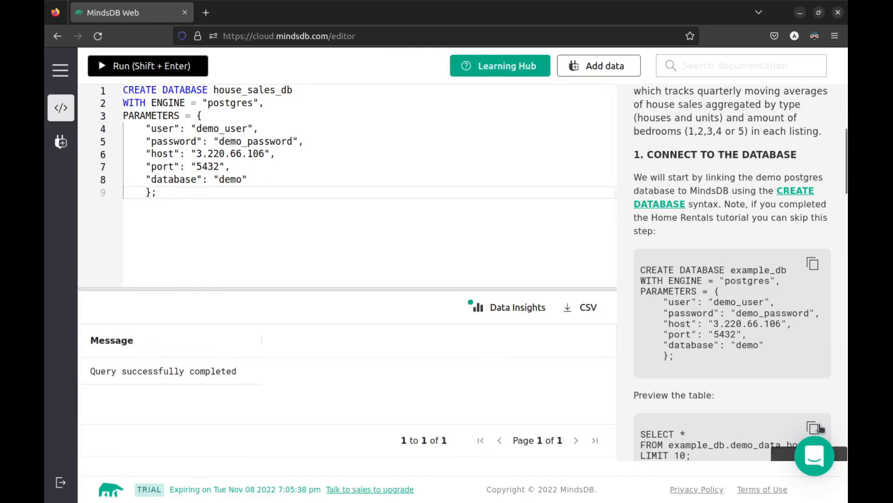
key("ctrl+a")
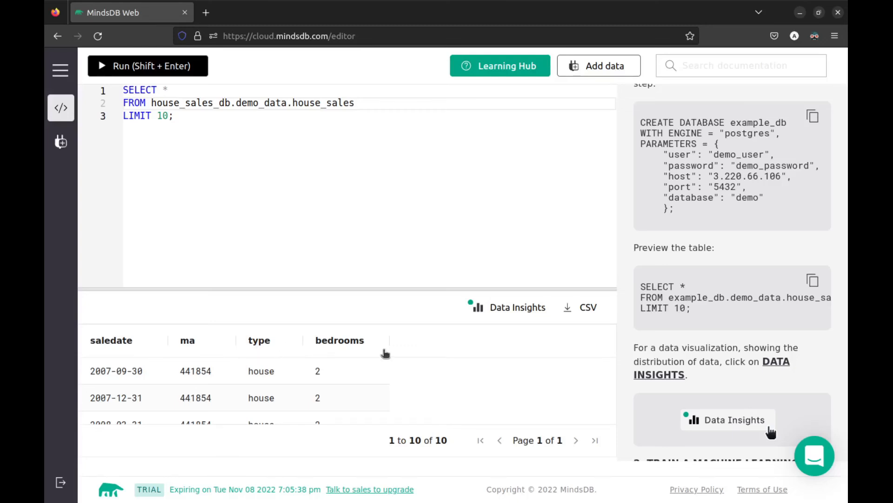
Enter the tutorial's CREATE PREDICTOR statement for mindsdb.house_sales_model in a blank editor, predicting ma from example_db with WINDOW 8 and HORIZON 4, and run it.
scroll(719, 359, "down", 8)
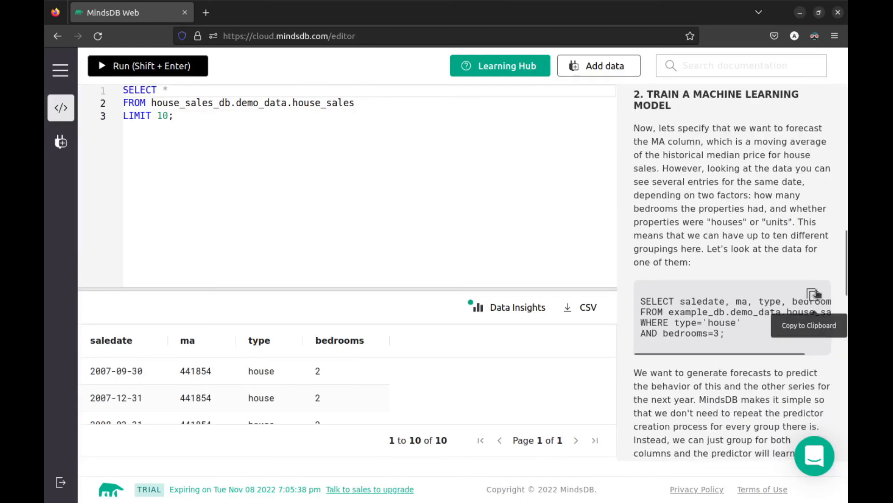
left_click(71, 140)
left_click(61, 108)
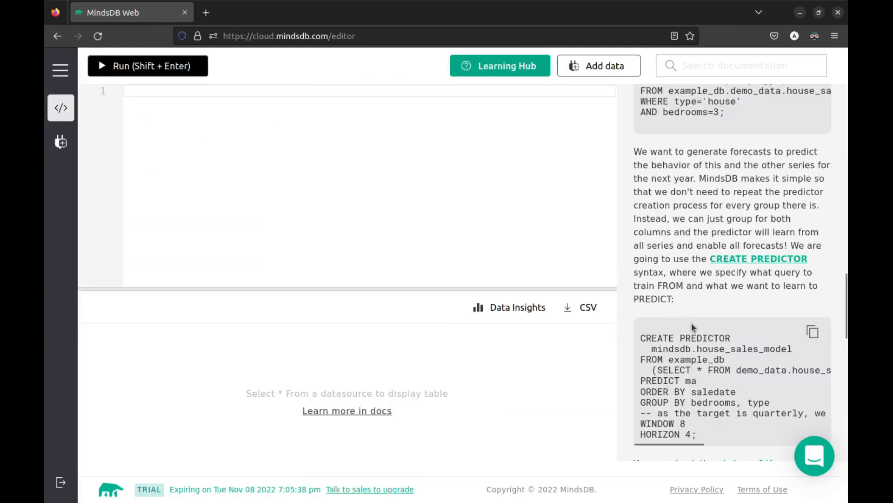
scroll(692, 326, "up", 3)
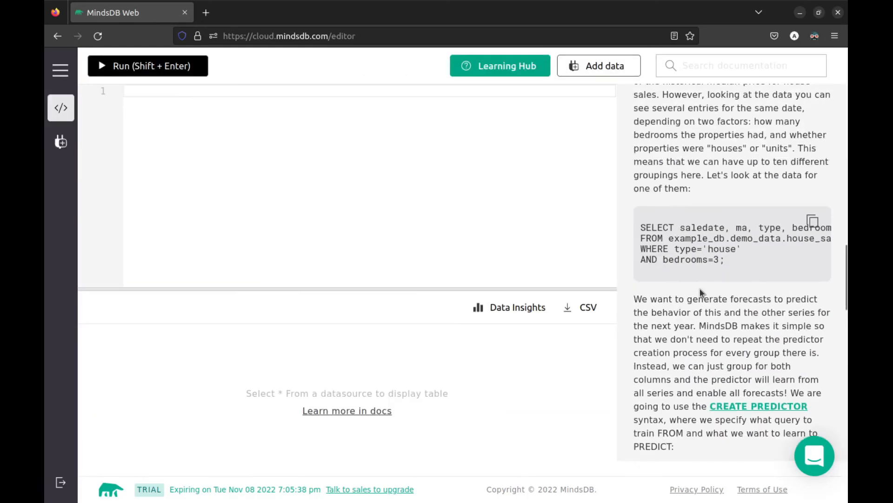
left_click(479, 181)
type("CREATE PREDICTOR   mindsdb.house_sales_model FROM example_db   (SELECT * FROM demo_data.house_sales) PREDICT ma ORDER BY saledate GROUP BY bedrooms, type -- as the target is quarterly, we will look back two years to forecast the next one WINDOW 8 HORIZON 4;")
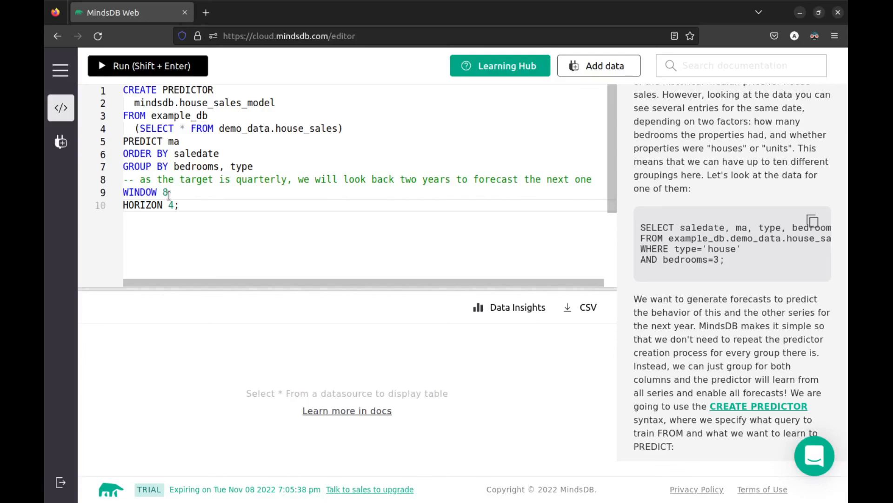
left_click(176, 65)
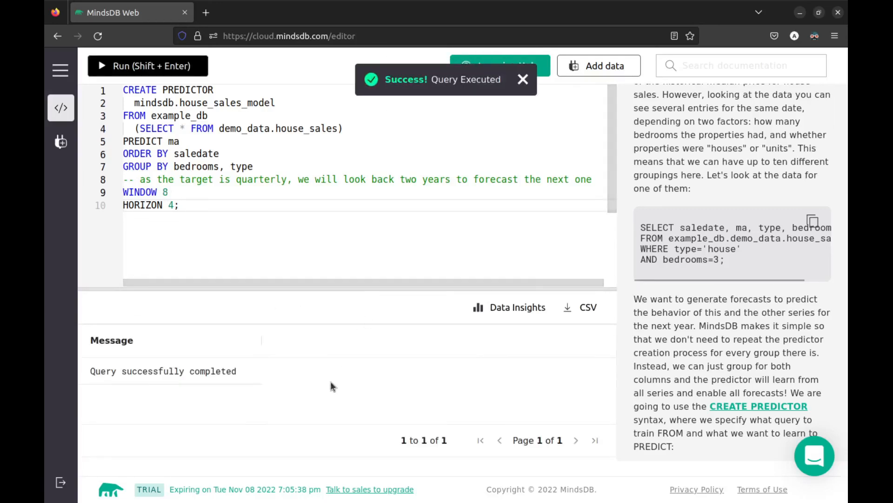
Replace the statement with SELECT * FROM PREDICTORs; and run it to list the models.
left_click(427, 241)
key("ctrl+a")
key("BackSpace")
type("SELECT  ")
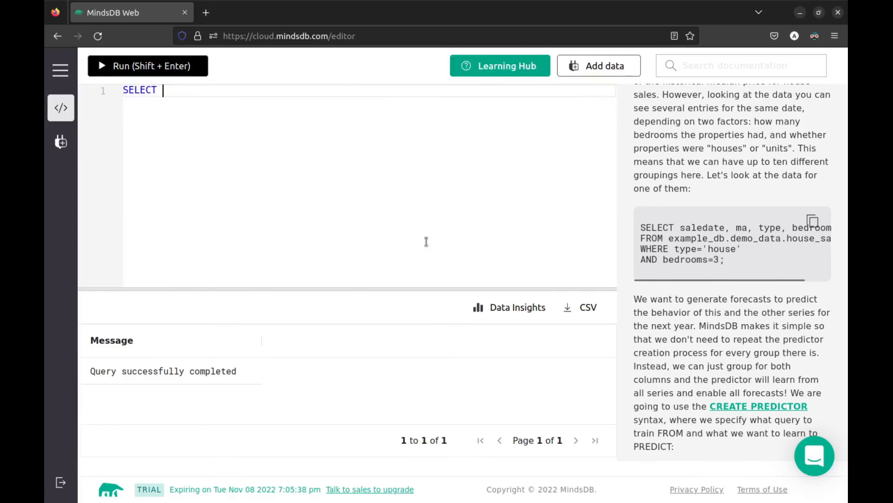
type("* FROM PREDICT")
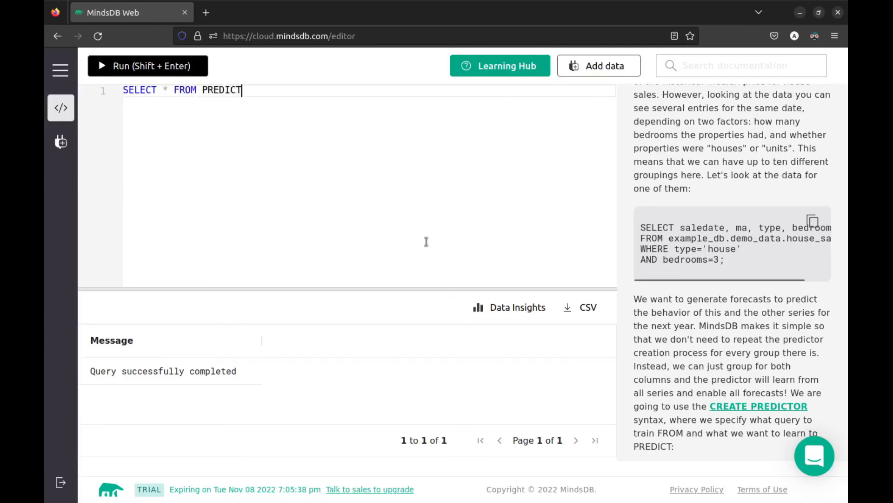
type("ORs;")
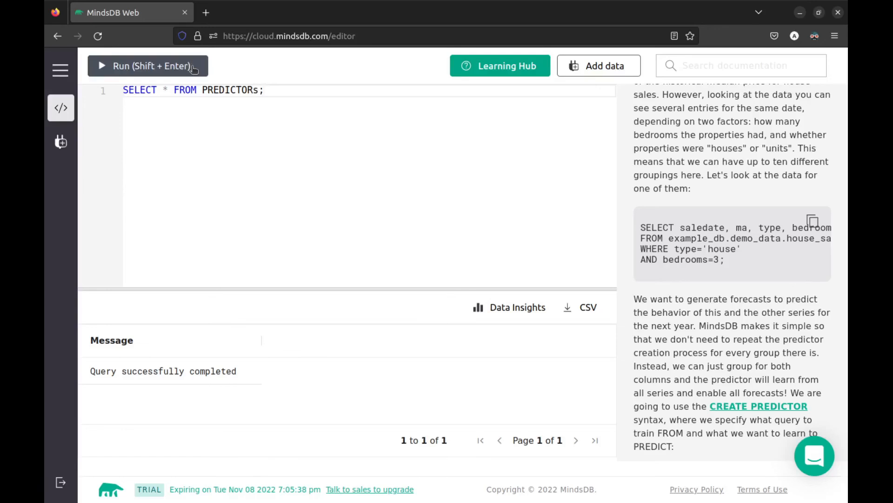
left_click(194, 69)
Examine all columns of the predictors table, and rerun the query to check the training status of house_sales_model.
left_click_drag(178, 421, 160, 420)
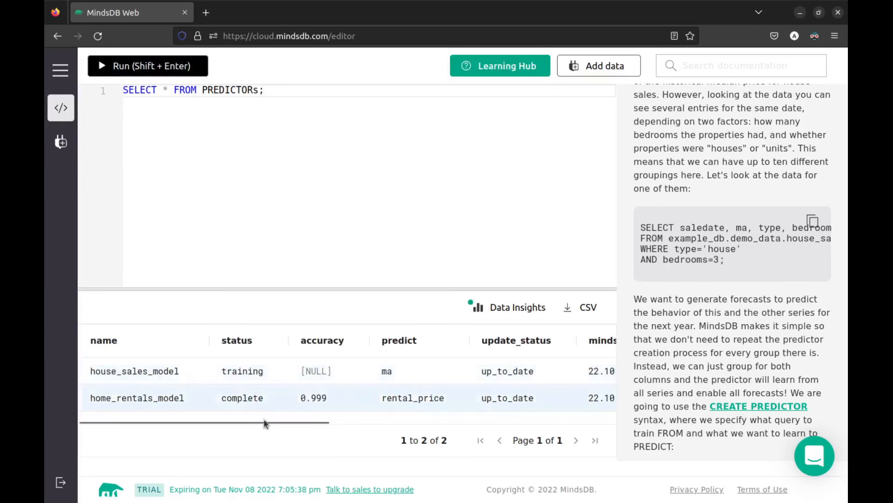
left_click_drag(264, 417, 519, 438)
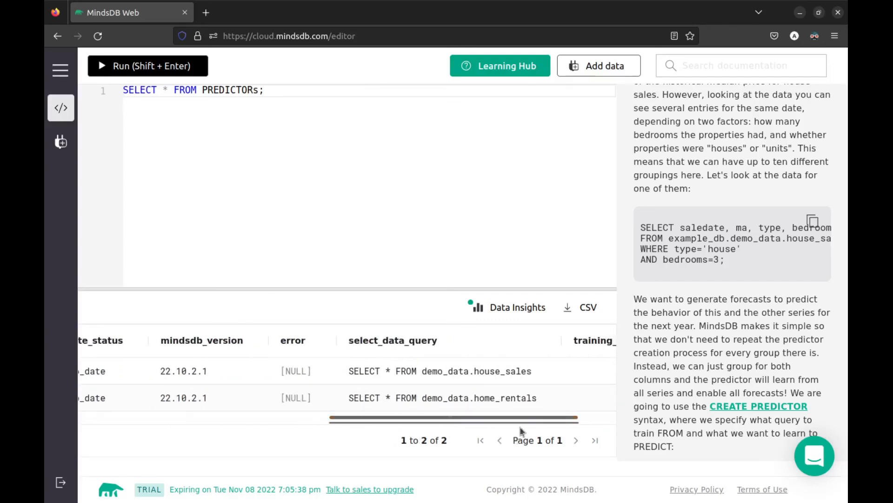
left_click(319, 196)
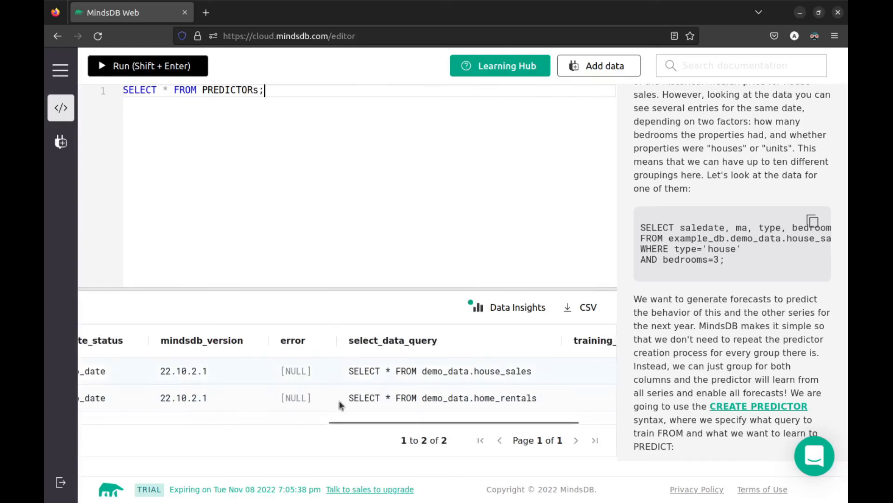
left_click_drag(378, 423, 96, 397)
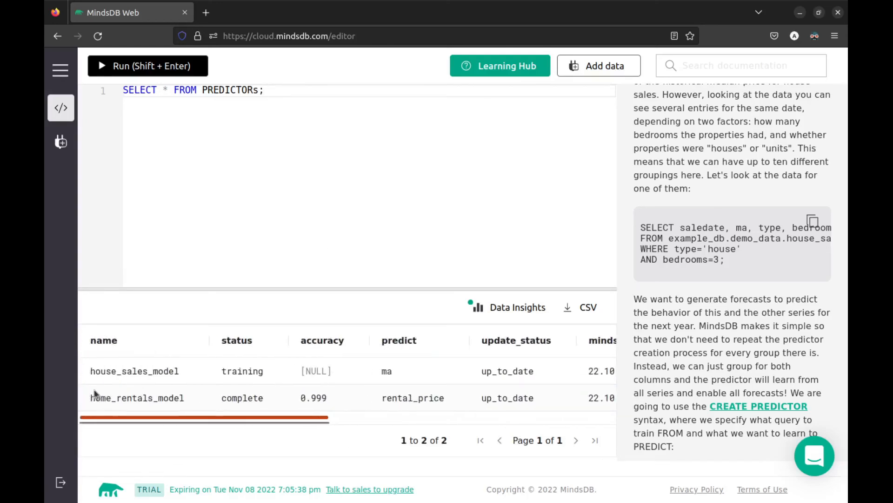
key("shift+Return")
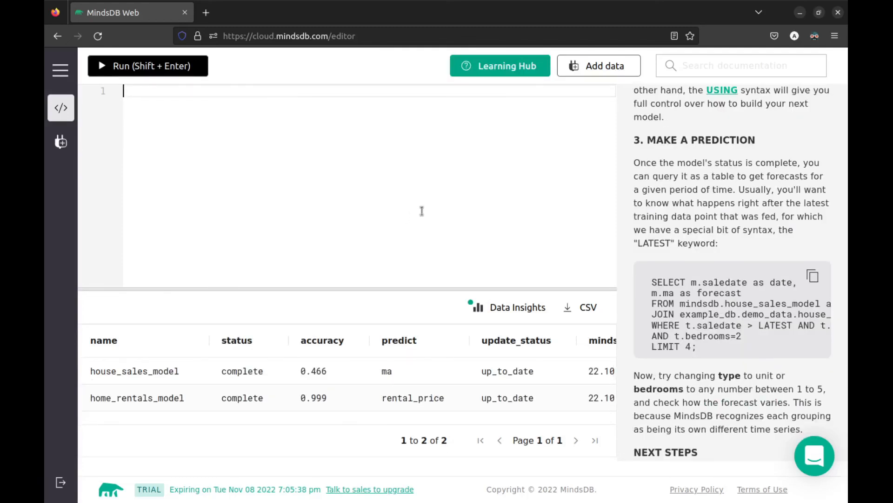
Replace the query with the tutorial's forecast JOIN on house_sales_model for type 'house', bedrooms=2, saledate > LATEST, LIMIT 4, and run it.
type("SELECT m.saledate as date,   m.ma as forecast   FROM mindsdb.house_sales_model as m   JOIN example_db.demo_data.house_sales as t   WHERE t.saledate > LATEST AND t.type = 'house'   AND t.bedrooms=2   LIMIT 4;")
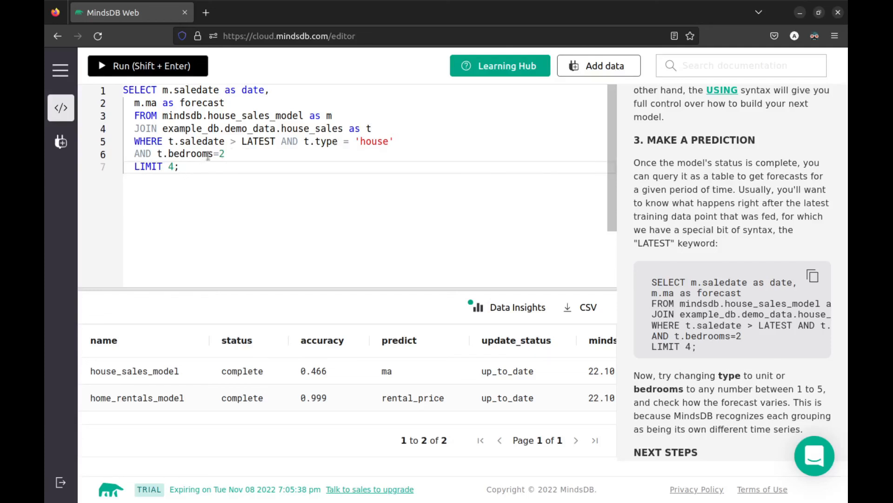
left_click(163, 68)
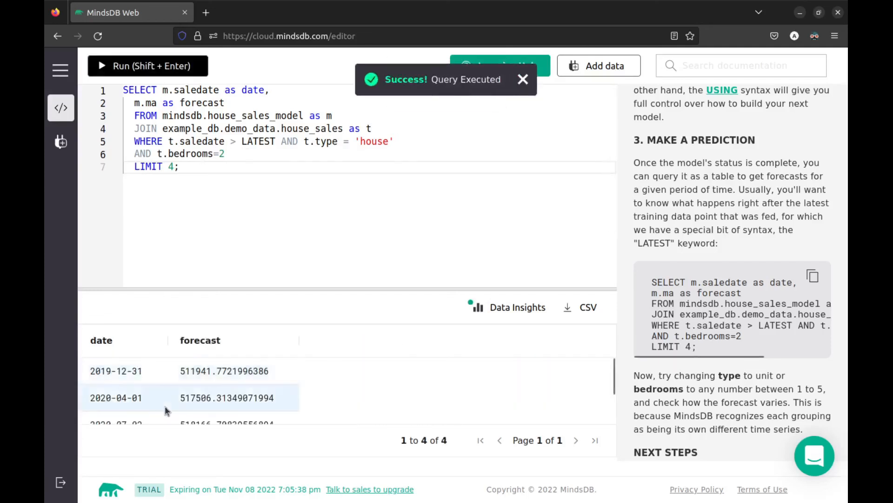